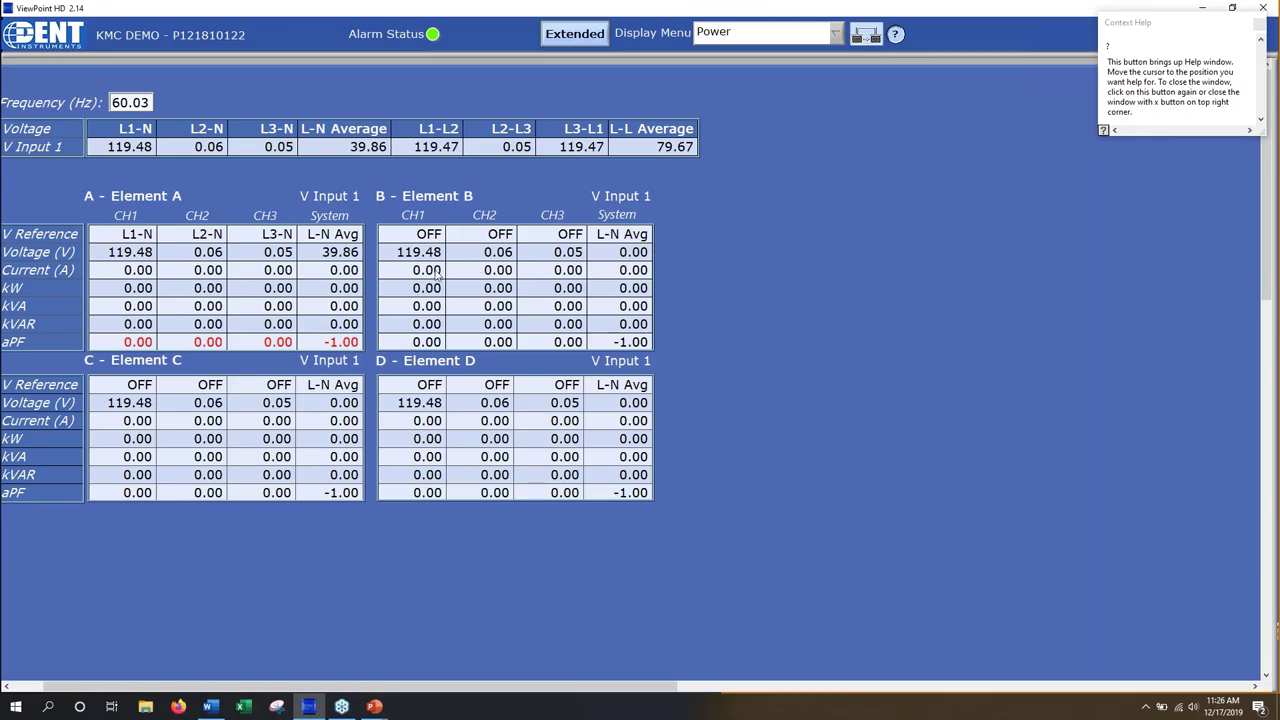
# Review the context help for Element A power, voltages and frequency, then close the help window
pyautogui.click(238, 300)
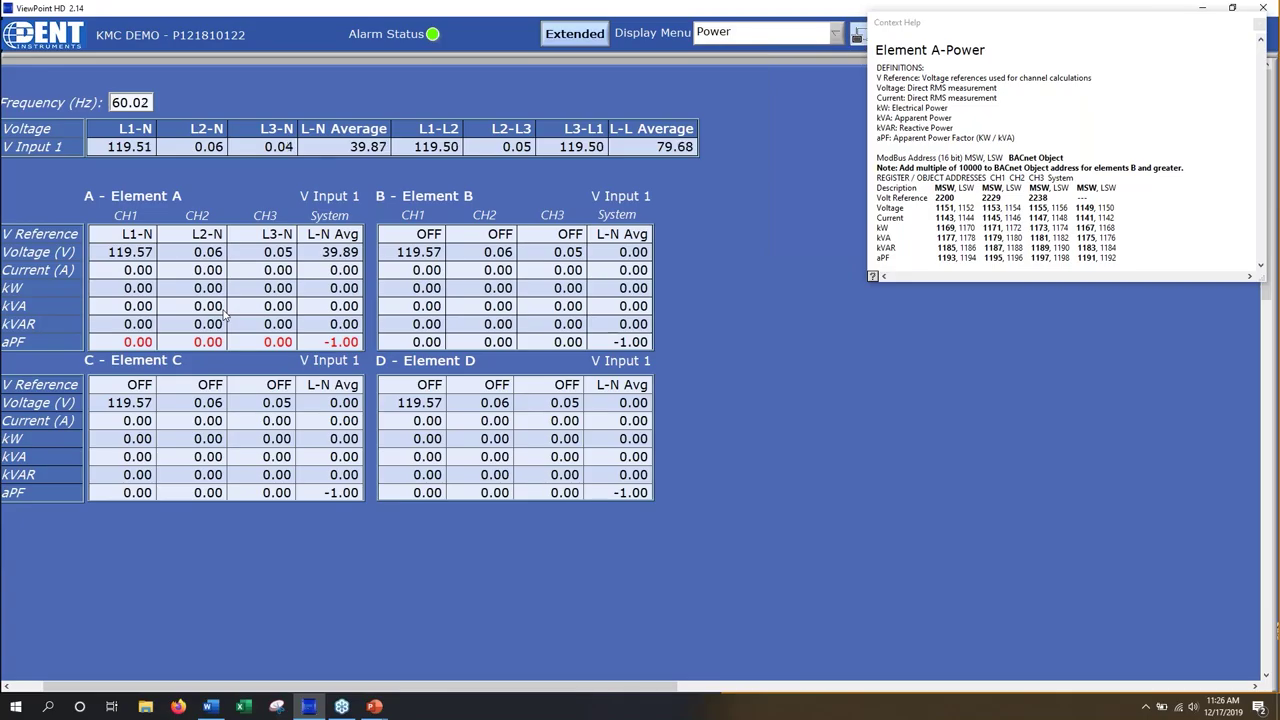
pyautogui.moveTo(305, 147)
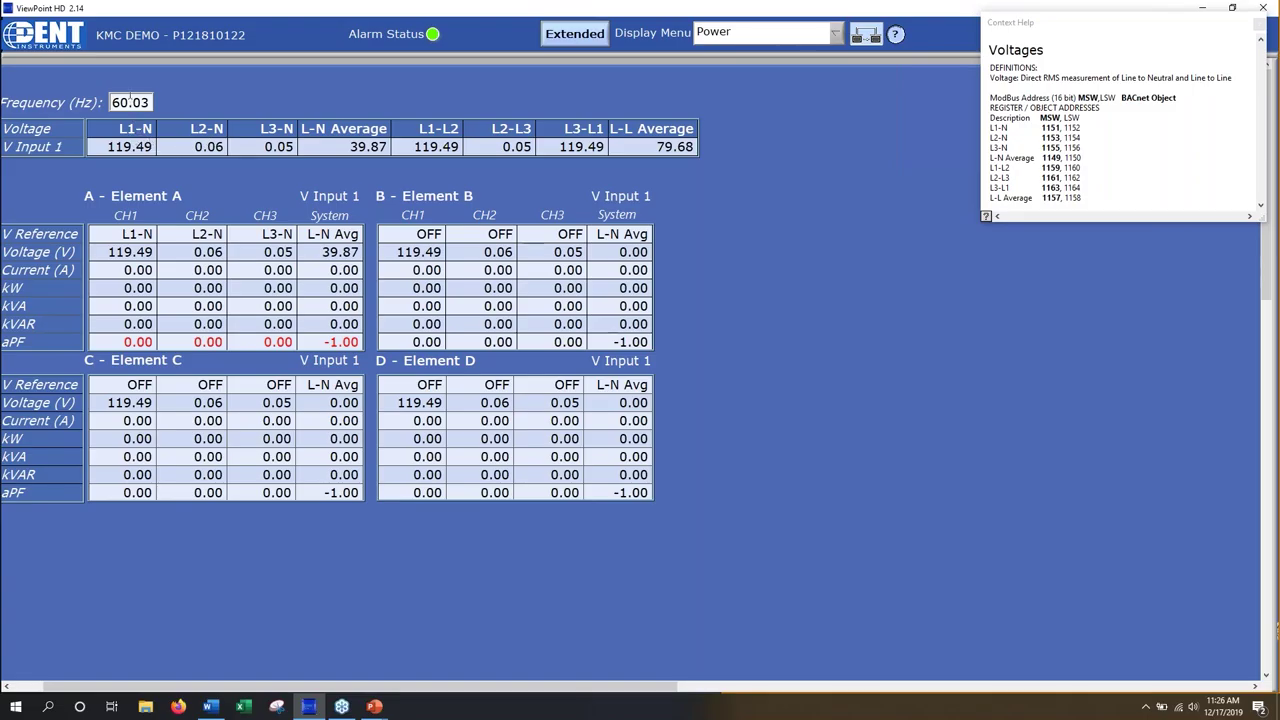
pyautogui.moveTo(134, 102)
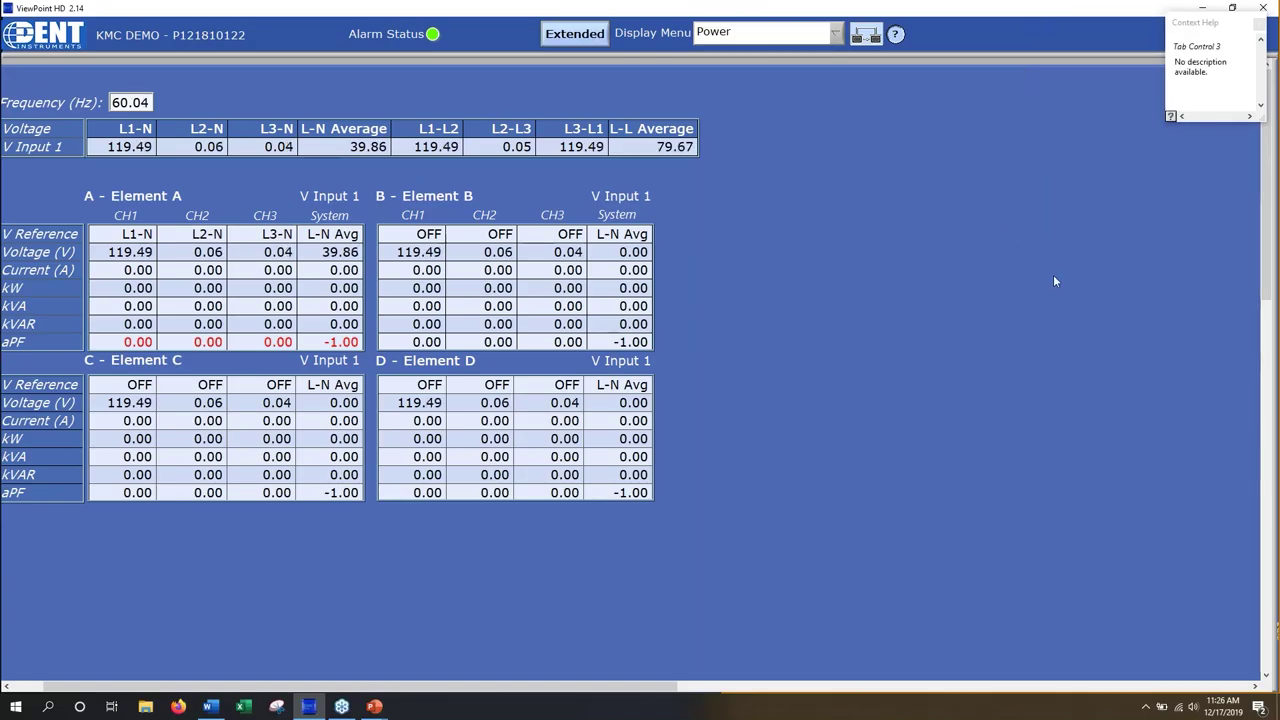
pyautogui.click(1258, 23)
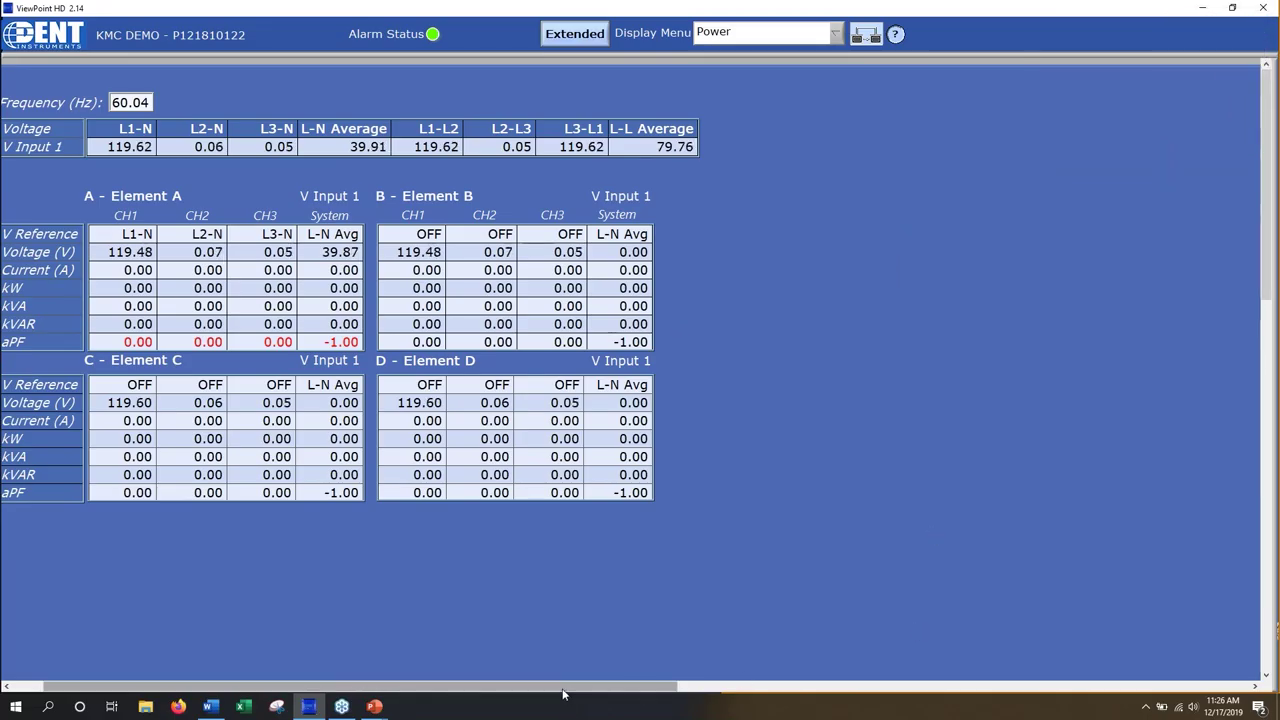
pyautogui.moveTo(545, 690); pyautogui.dragTo(503, 690)
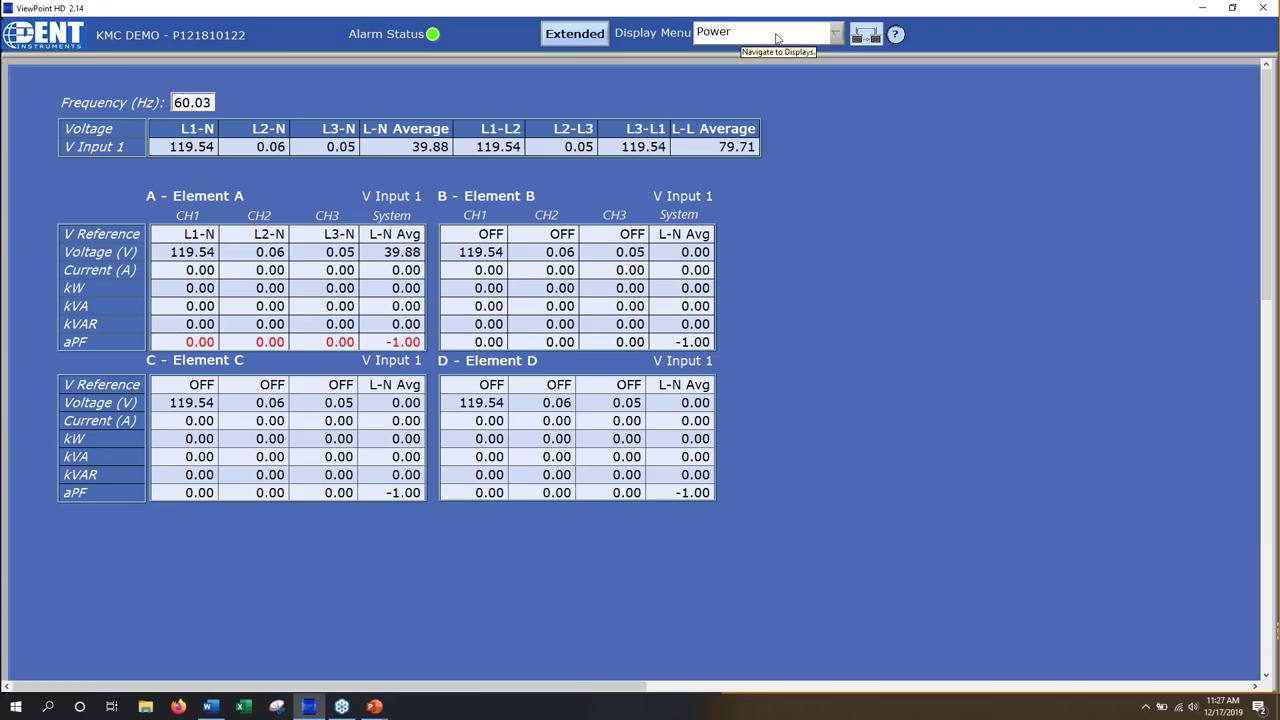
# Open the Meter Setup display and review the wiring diagrams for the service types, then close them
pyautogui.click(838, 38)
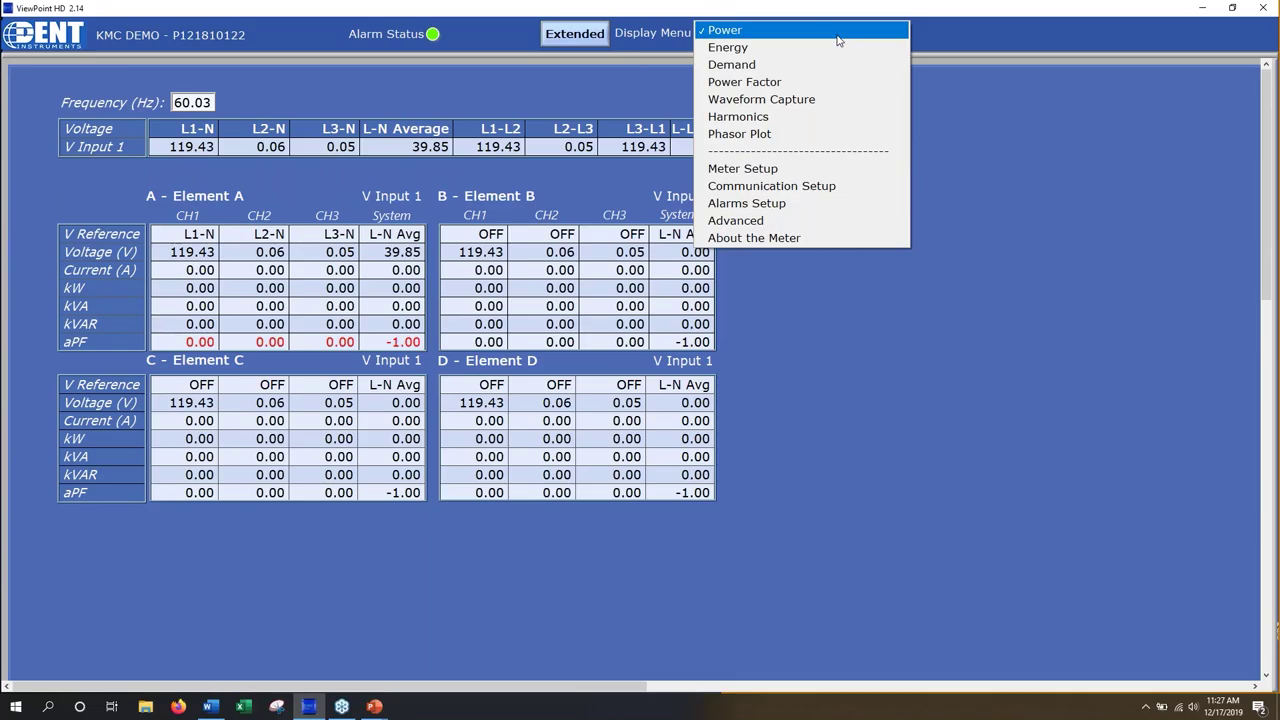
pyautogui.click(775, 170)
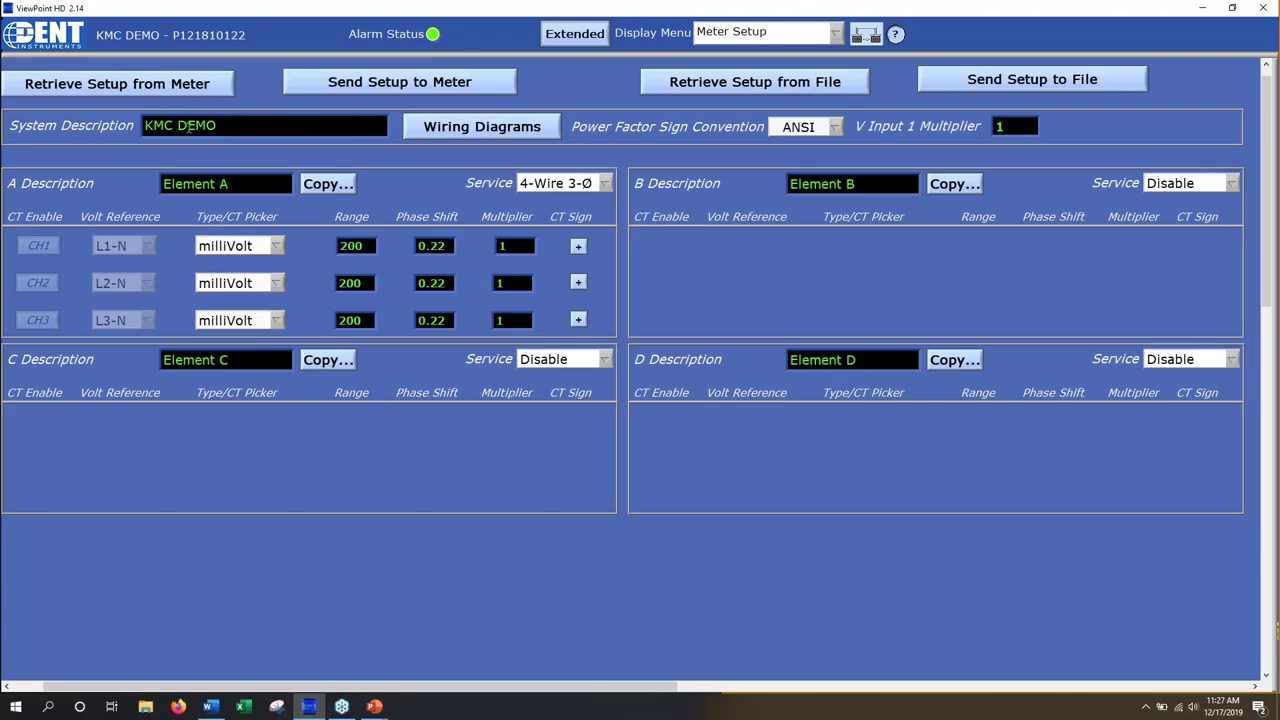
pyautogui.click(211, 126)
pyautogui.click(481, 126)
pyautogui.scroll(-5, 606, 288)
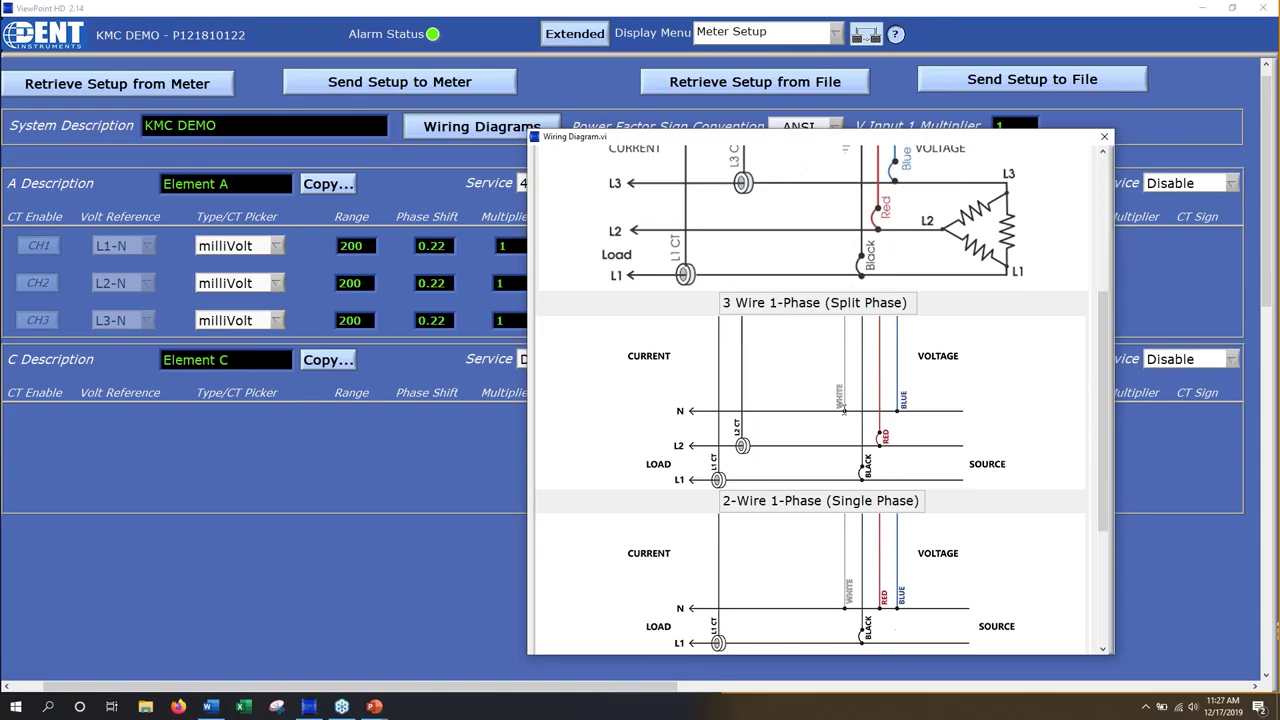
pyautogui.scroll(5, 713, 145)
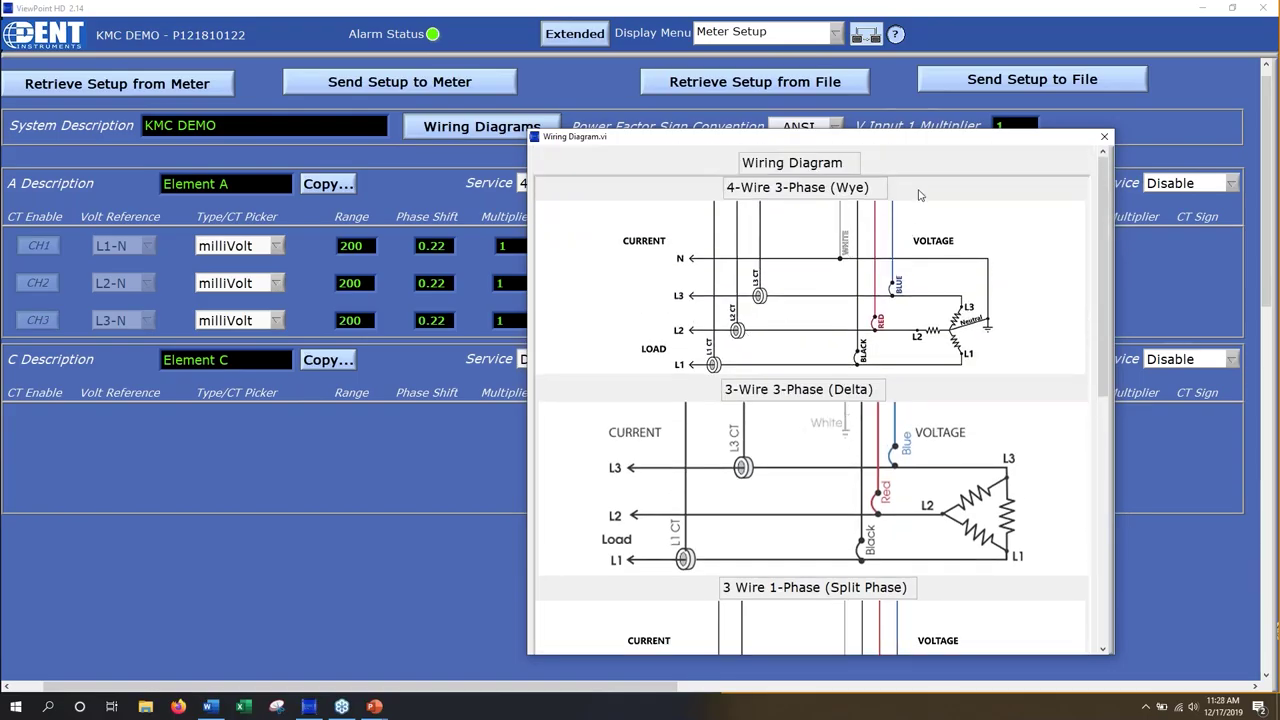
pyautogui.click(1104, 136)
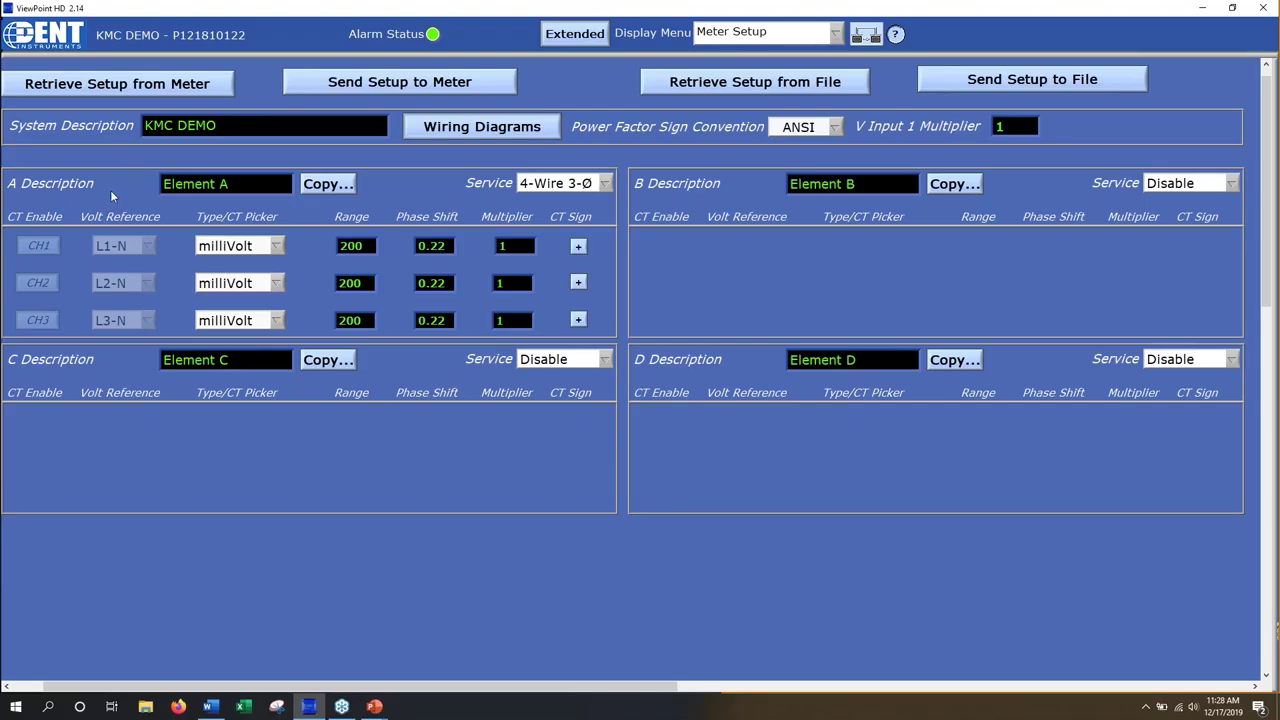
# Rename element A's description as Heater
pyautogui.click(245, 184)
pyautogui.moveTo(245, 184); pyautogui.dragTo(161, 184)
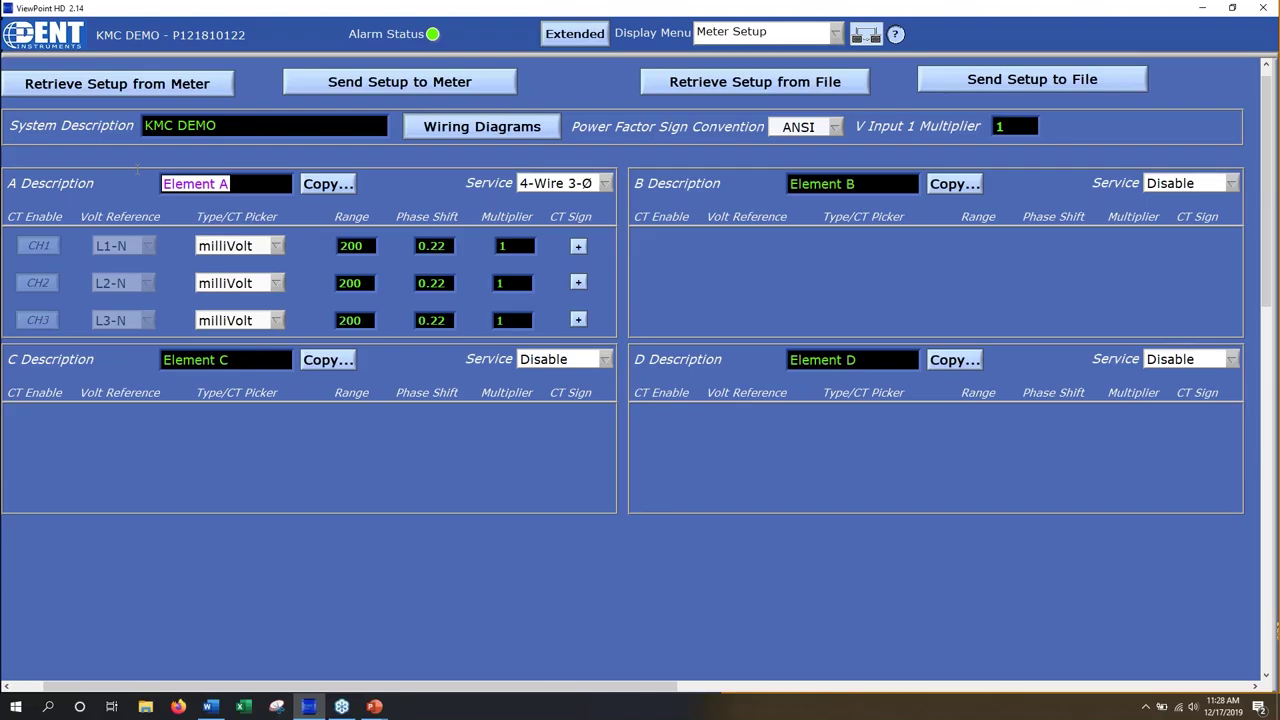
pyautogui.write('Heater')
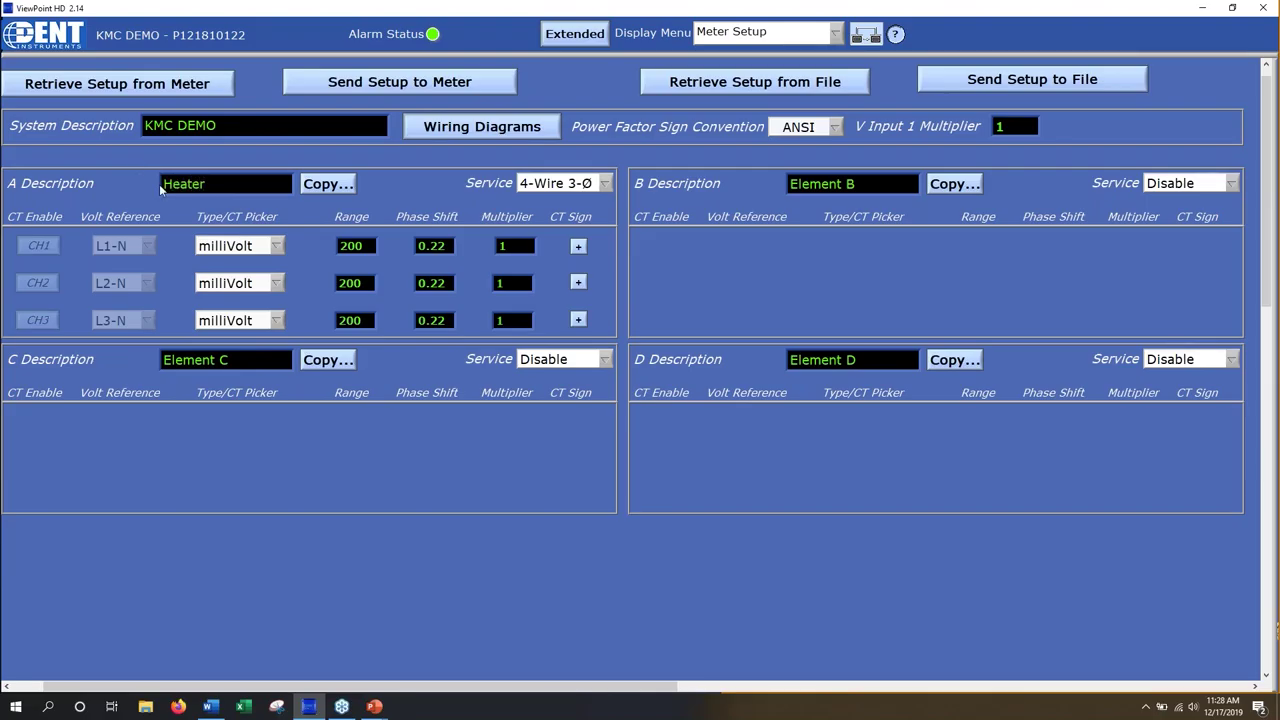
# Set the Heater element's service to 2-Wire 1-Phase and disable its channels CH2 and CH3
pyautogui.click(605, 184)
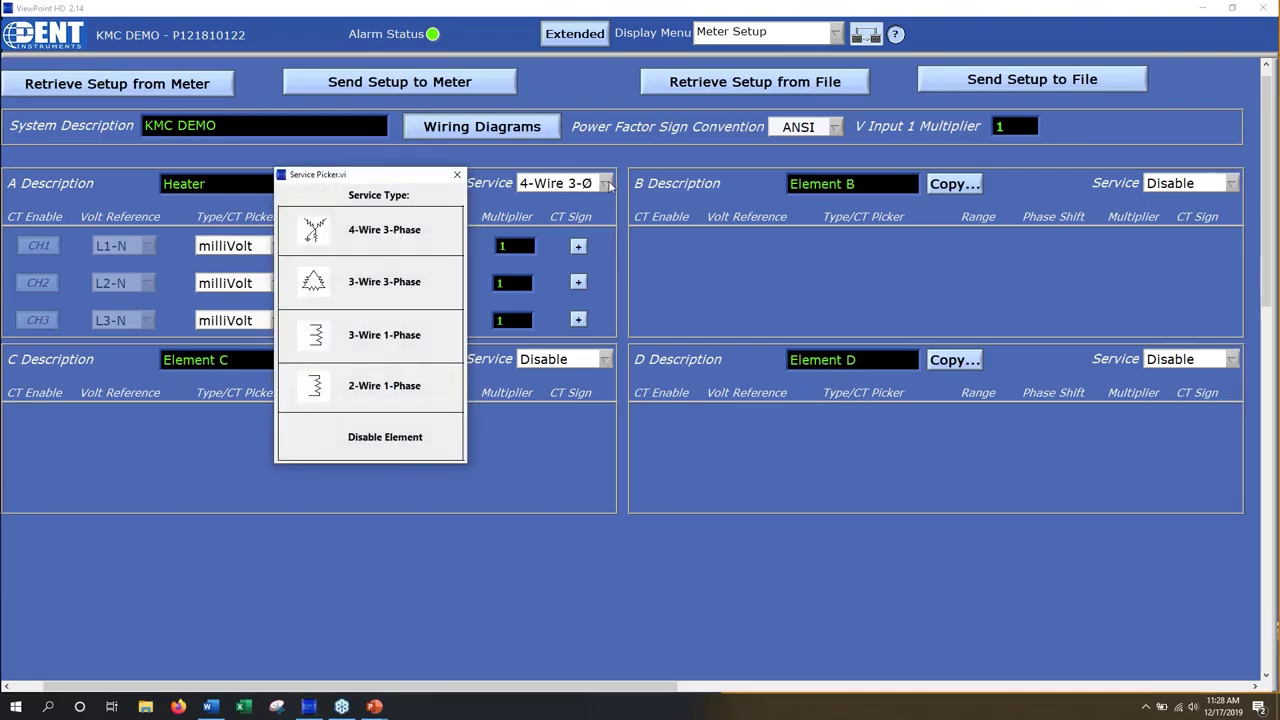
pyautogui.click(368, 394)
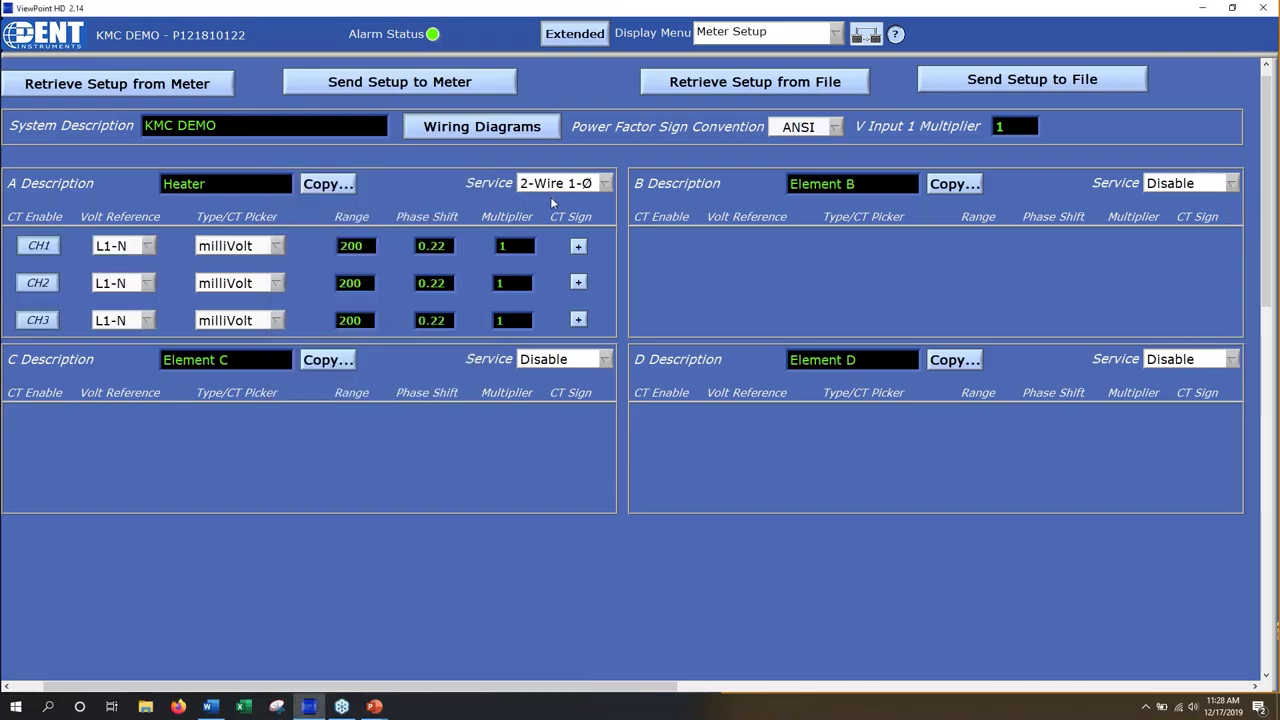
pyautogui.click(49, 321)
pyautogui.click(48, 286)
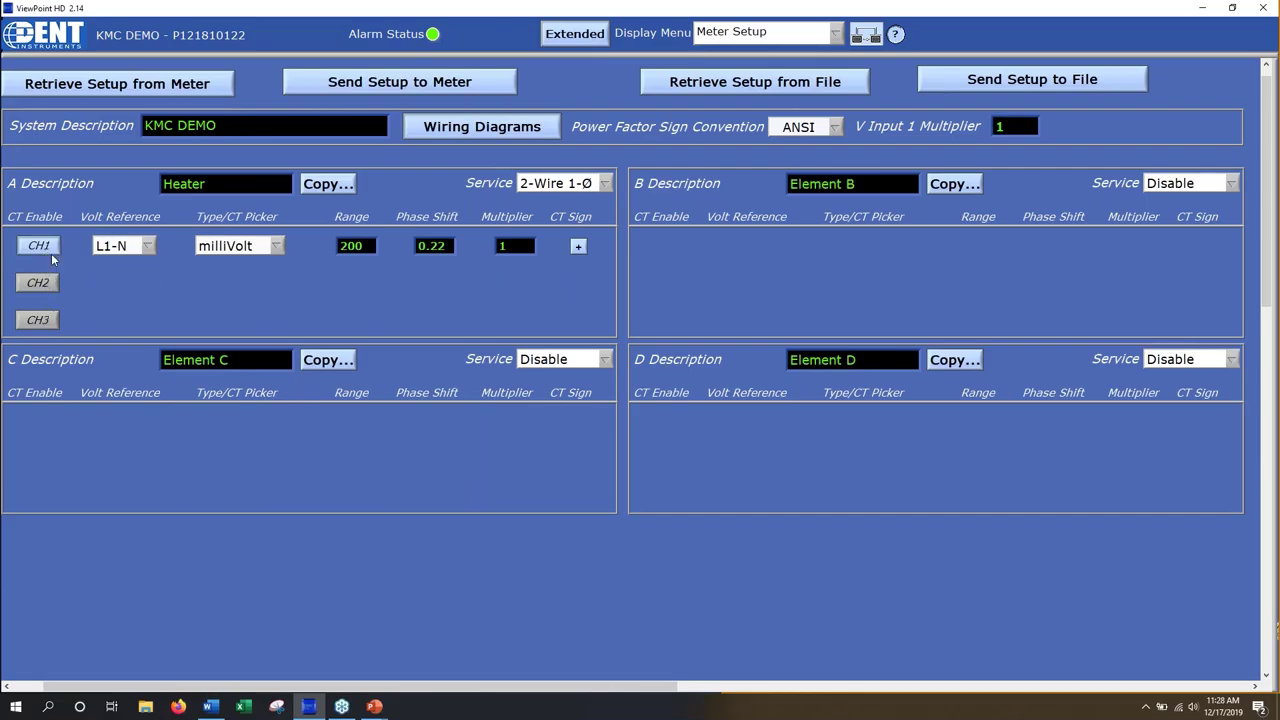
# Assign the 50 A milliVolt CT with 1.02 phase shift to the Heater's CH1, keeping L1-N, and send the setup to the meter
pyautogui.click(152, 249)
pyautogui.click(120, 250)
pyautogui.click(279, 248)
pyautogui.scroll(-5, 628, 228)
pyautogui.moveTo(667, 242)
pyautogui.mouseDown()
pyautogui.moveTo(667, 440)
pyautogui.moveTo(665, 160)
pyautogui.moveTo(658, 243)
pyautogui.moveTo(655, 224)
pyautogui.mouseUp()
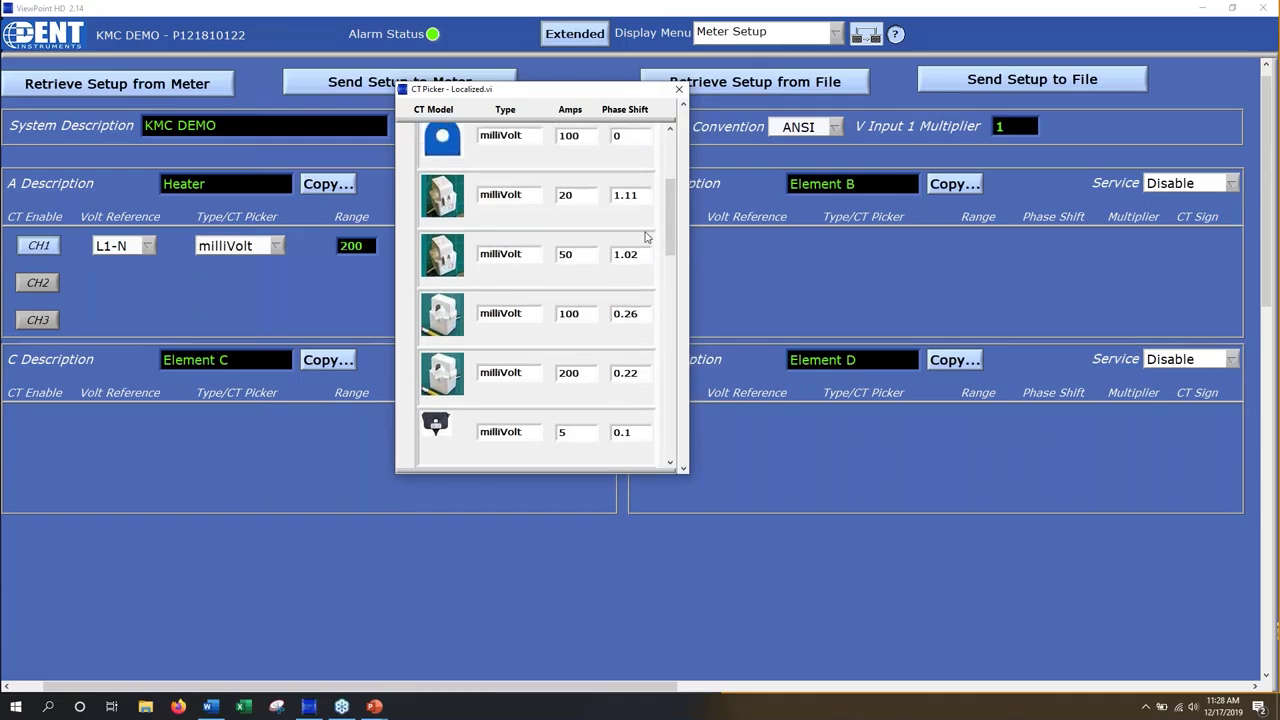
pyautogui.click(507, 264)
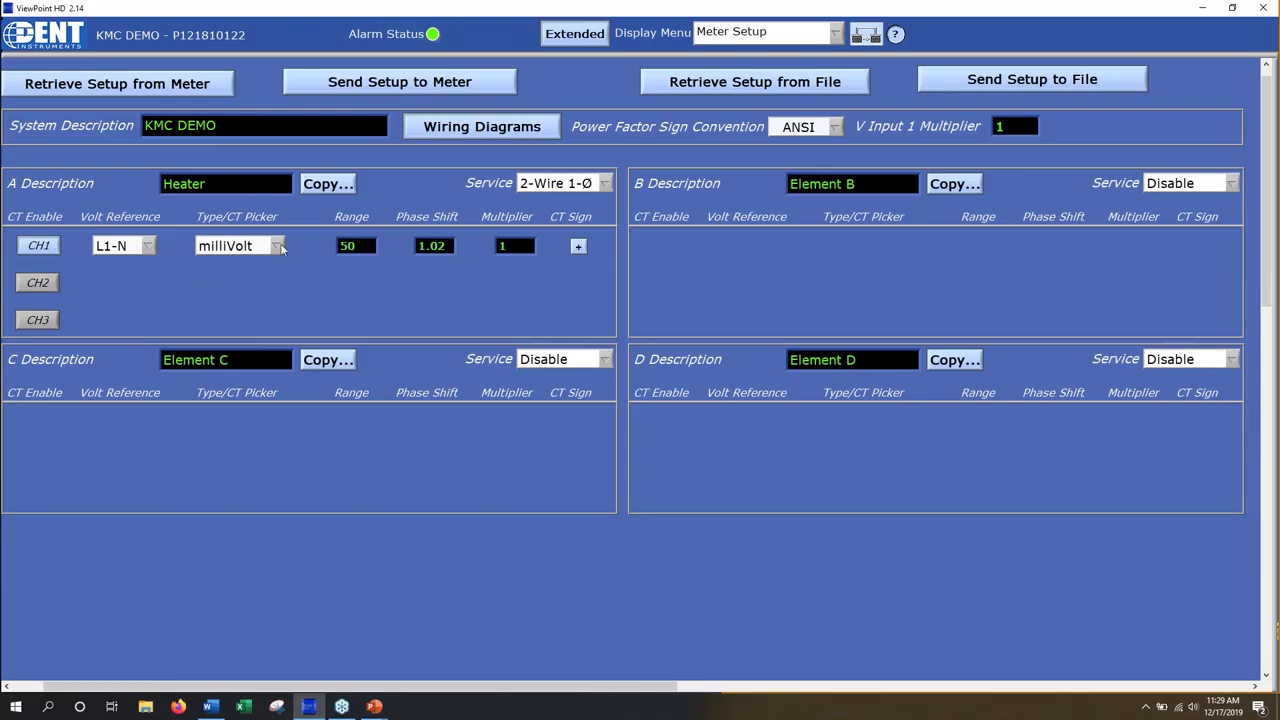
pyautogui.click(356, 84)
# Set element B's service to 4-Wire 3-Phase and assign the 4000 A RoCoil CT to all three channels
pyautogui.click(1232, 188)
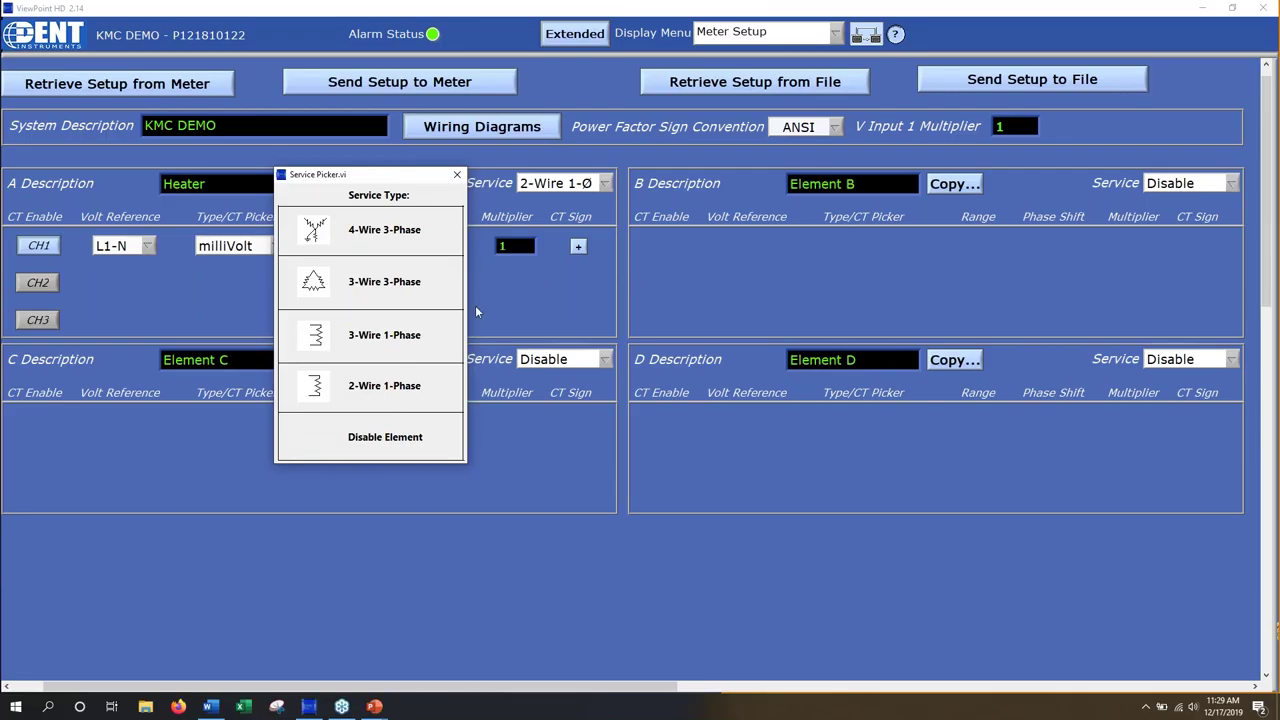
pyautogui.click(368, 232)
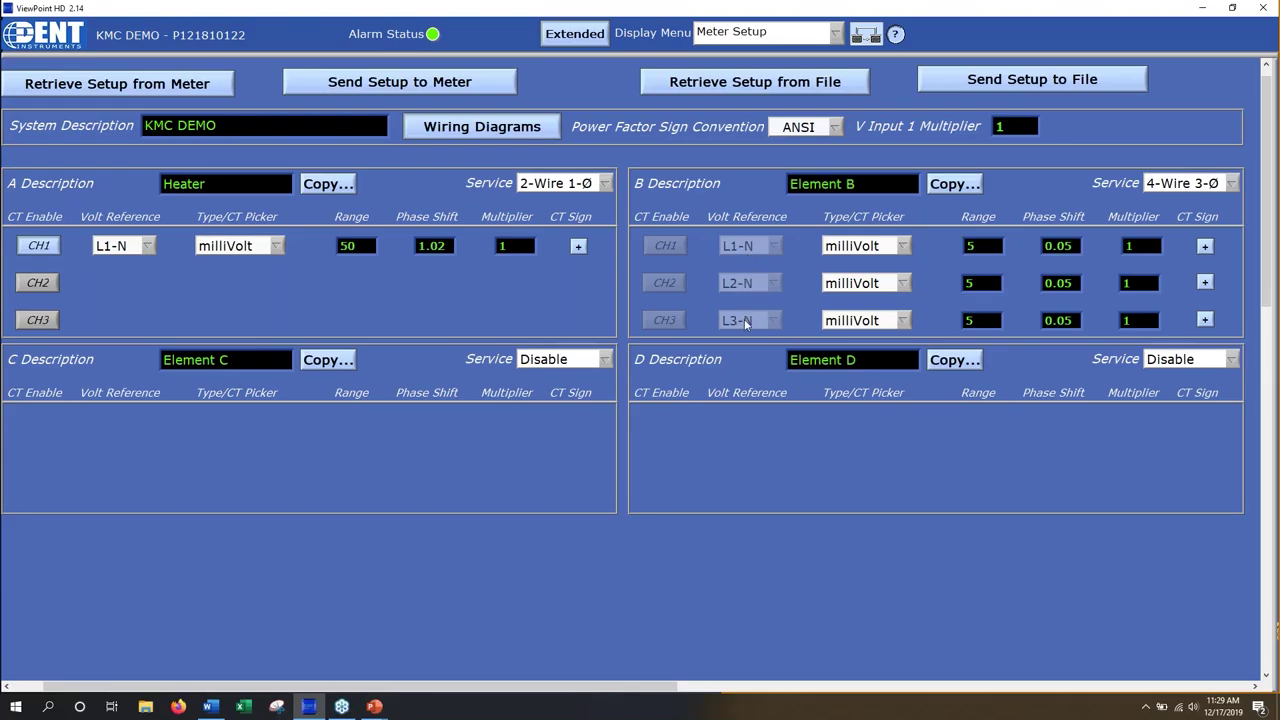
pyautogui.click(904, 247)
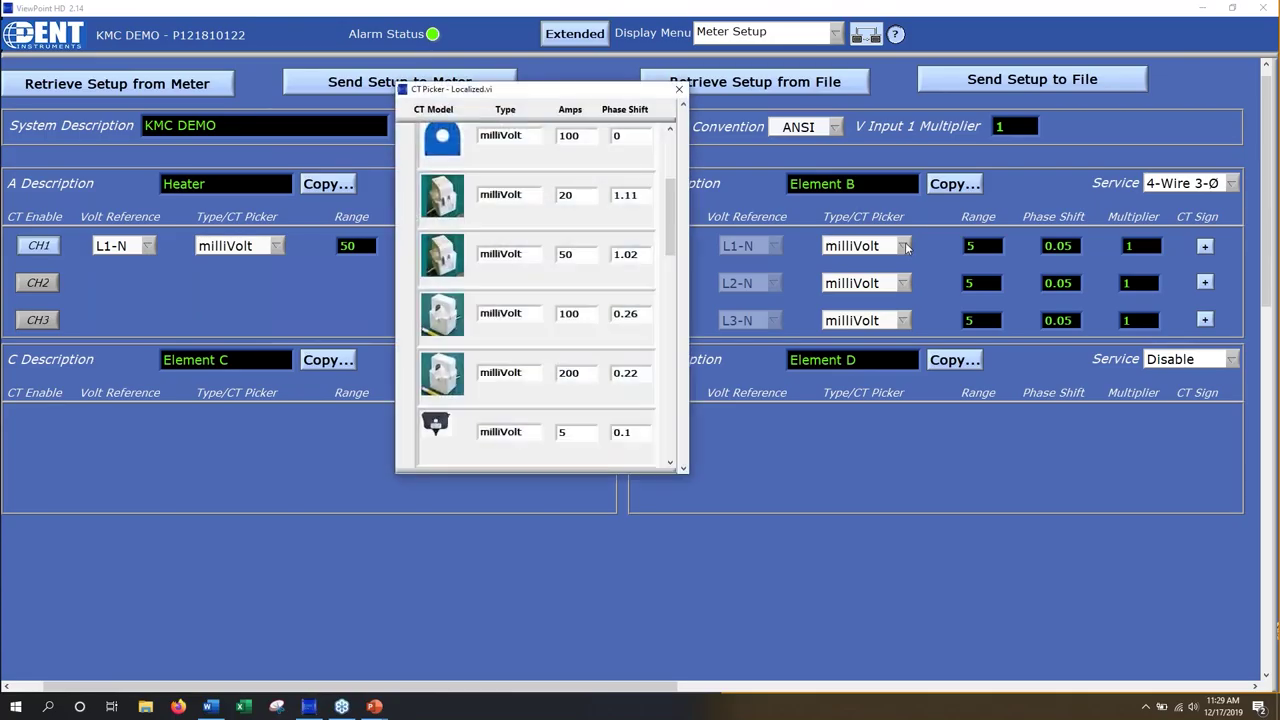
pyautogui.scroll(-10, 490, 271)
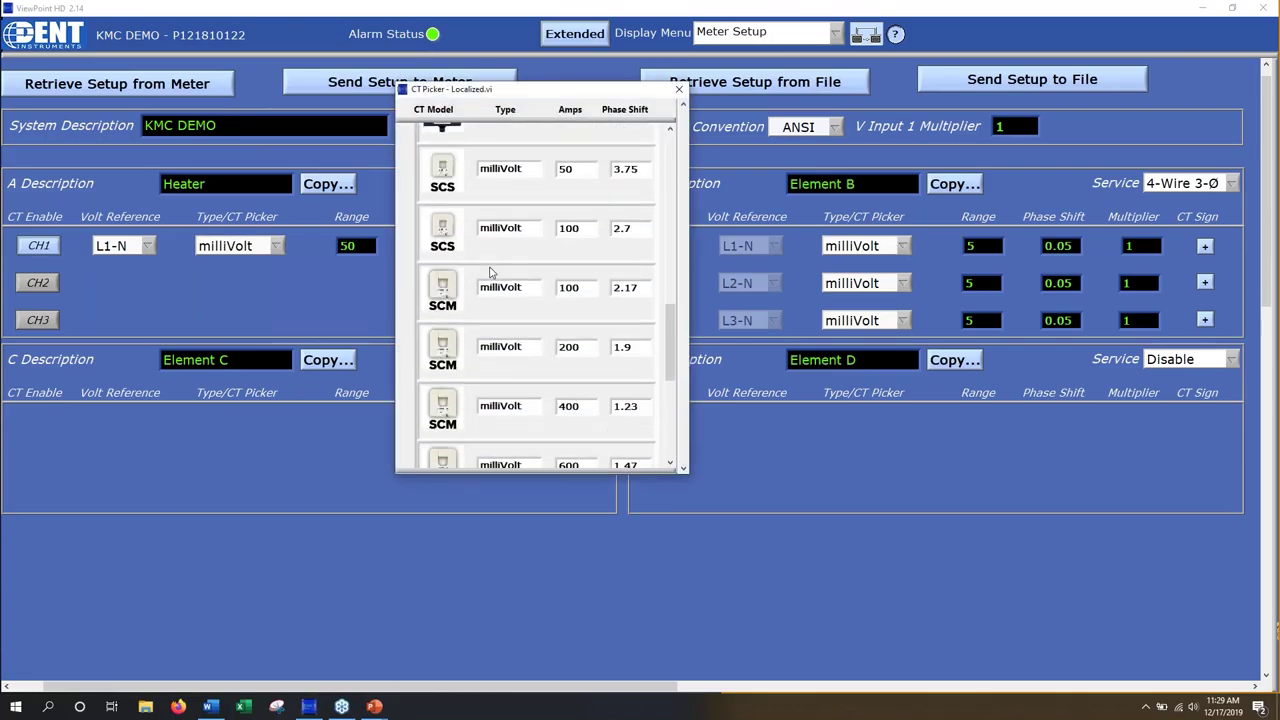
pyautogui.scroll(-6, 490, 271)
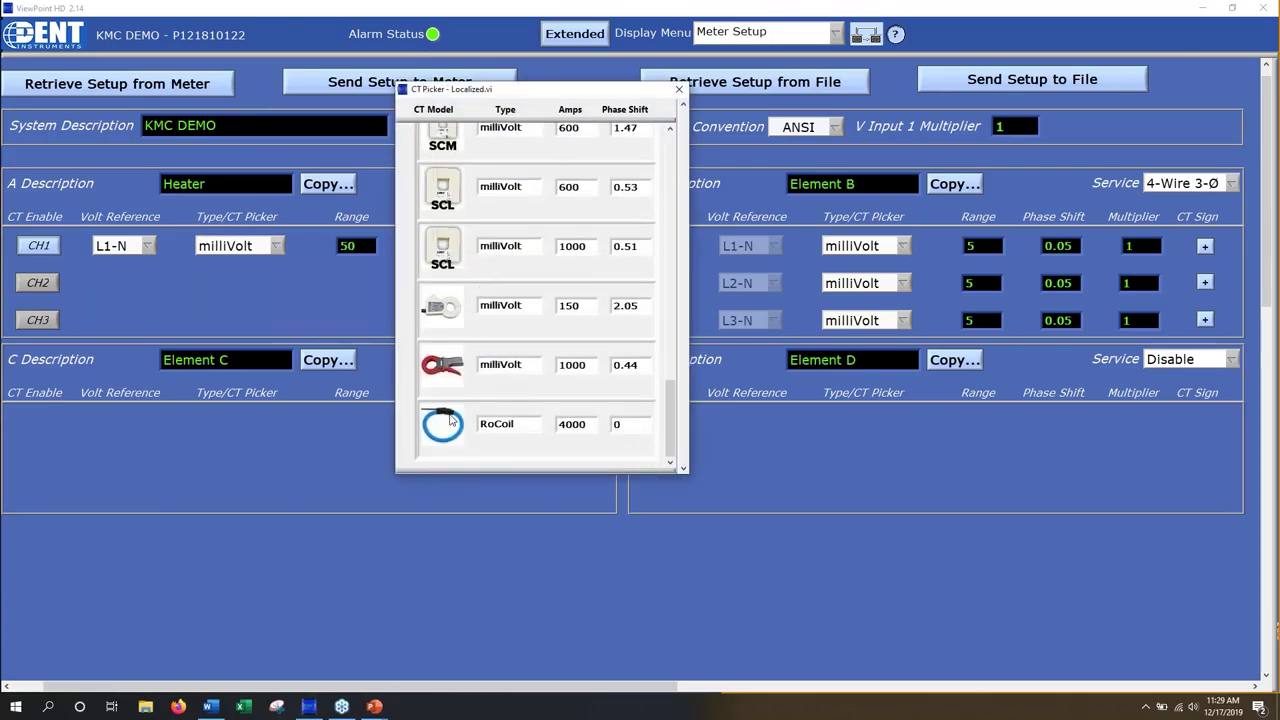
pyautogui.click(450, 420)
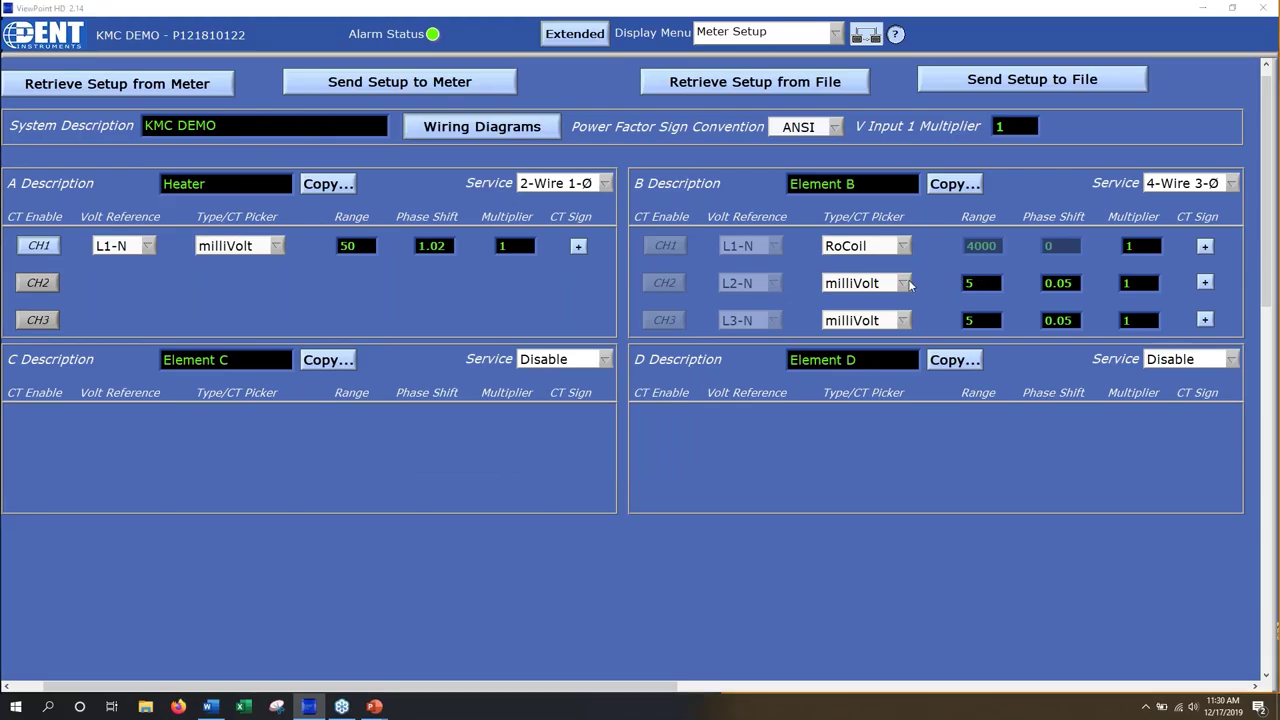
pyautogui.click(905, 284)
pyautogui.click(433, 437)
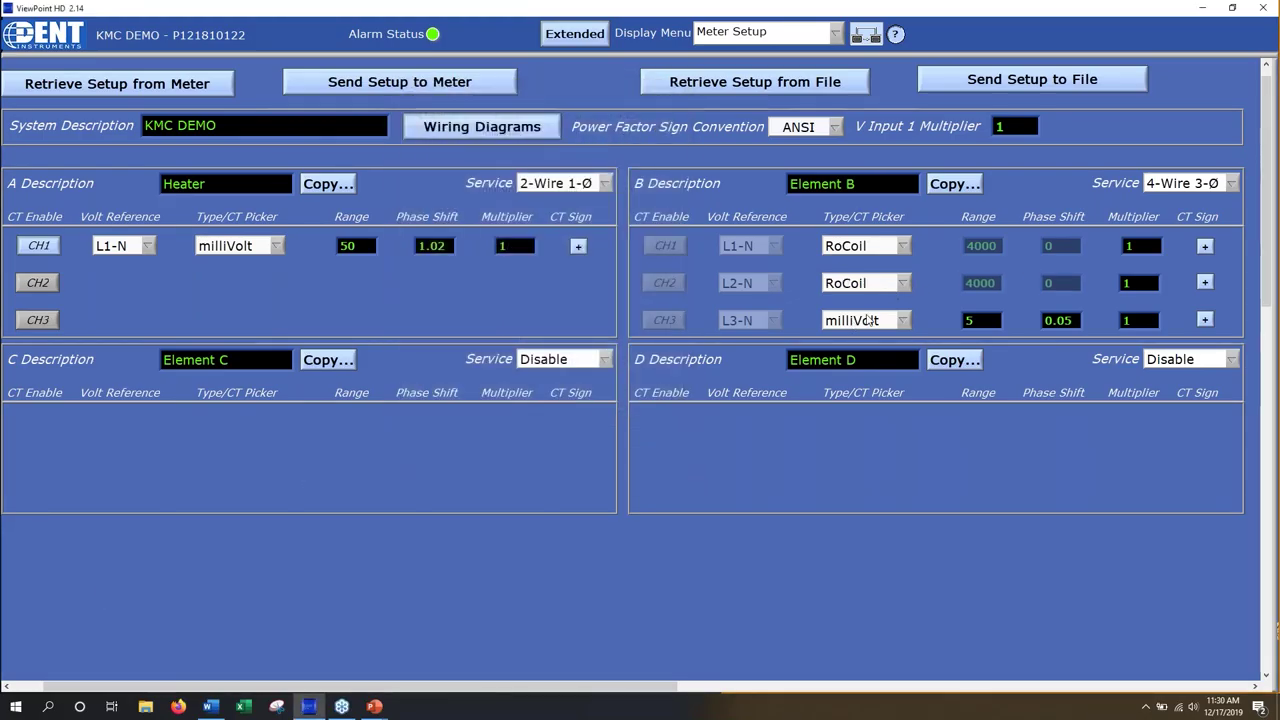
pyautogui.click(905, 321)
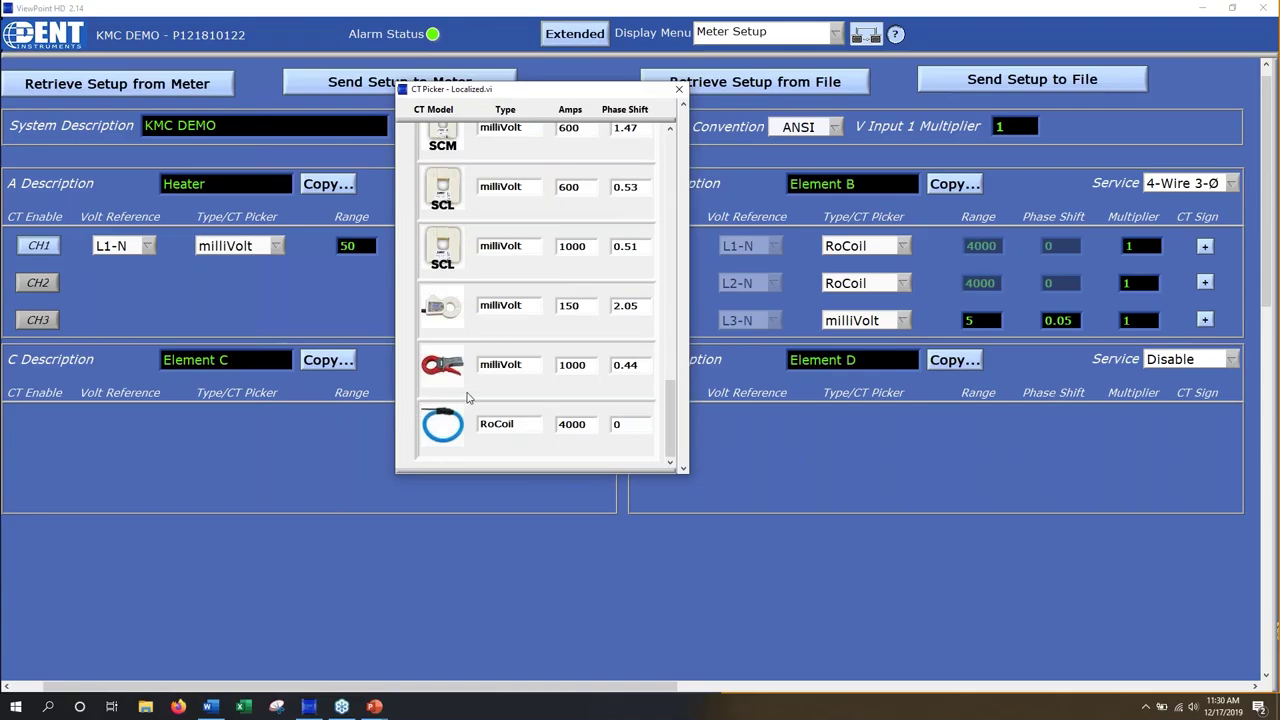
pyautogui.click(455, 424)
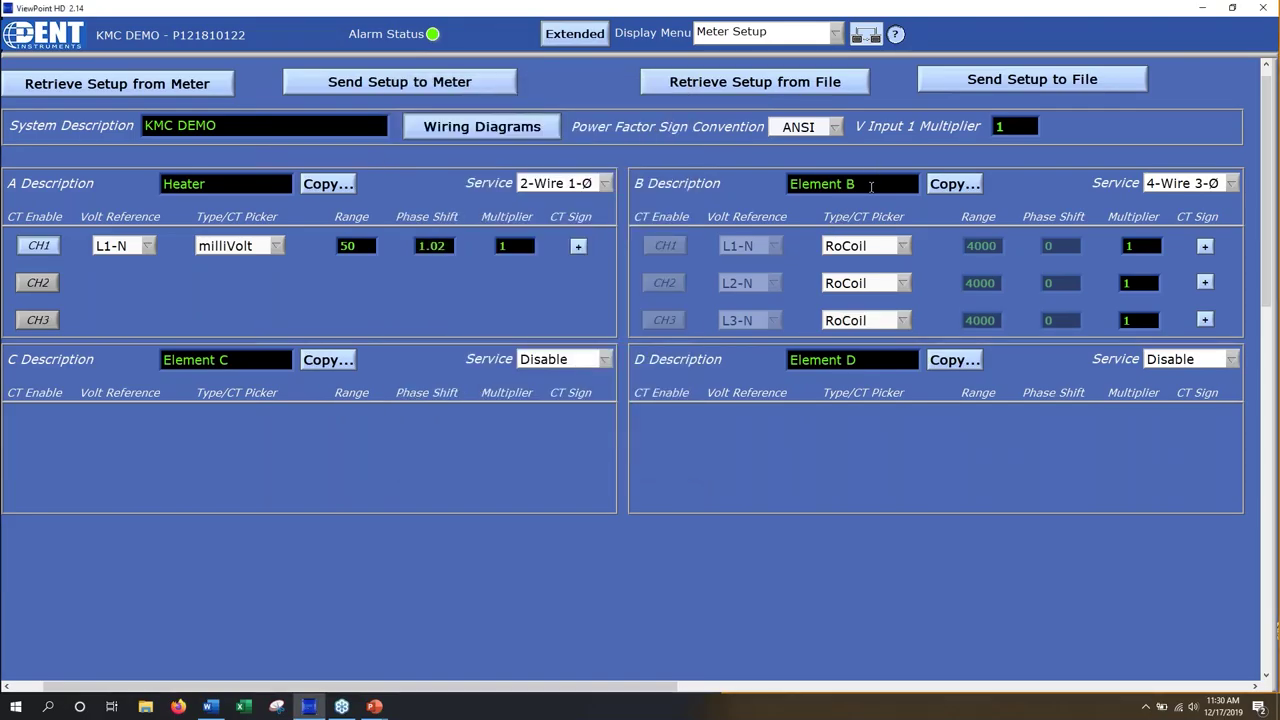
# Rename element B's description as Mains and send the setup to the meter
pyautogui.moveTo(873, 181); pyautogui.dragTo(760, 182)
pyautogui.write('Mains')
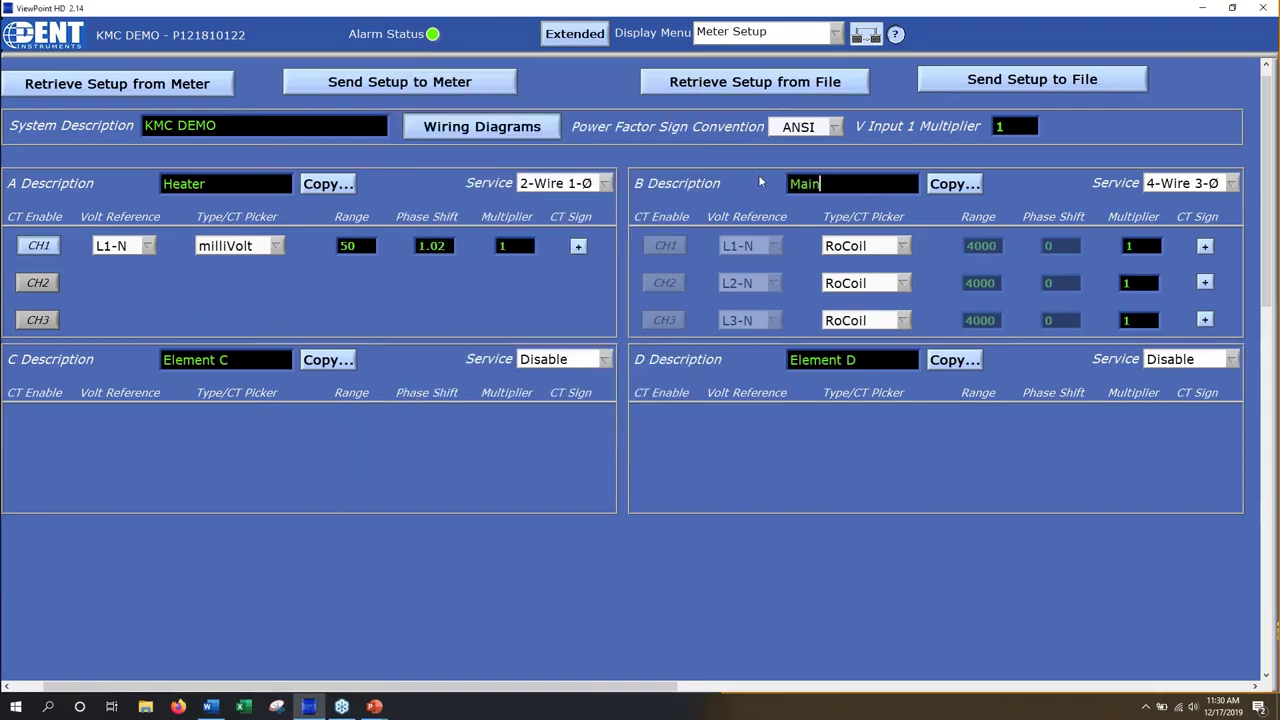
pyautogui.click(466, 82)
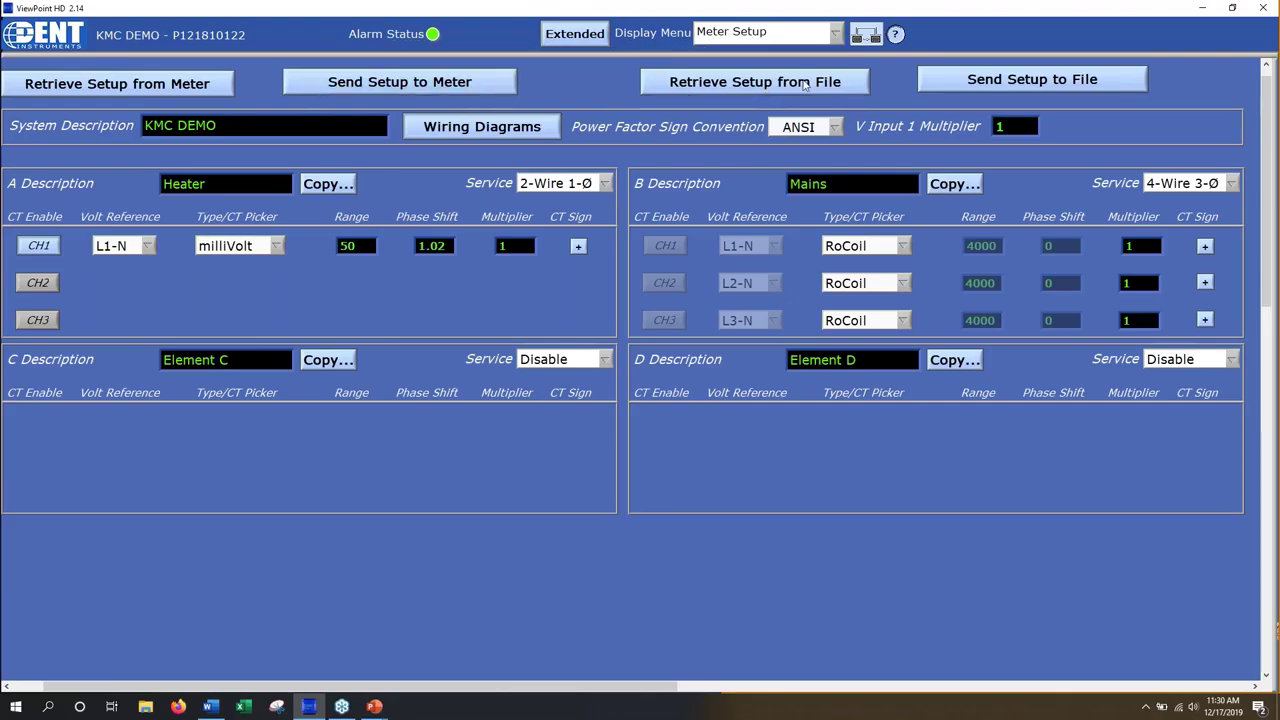
# Show the Power display to check the live readings of the Heater and Mains elements
pyautogui.click(837, 36)
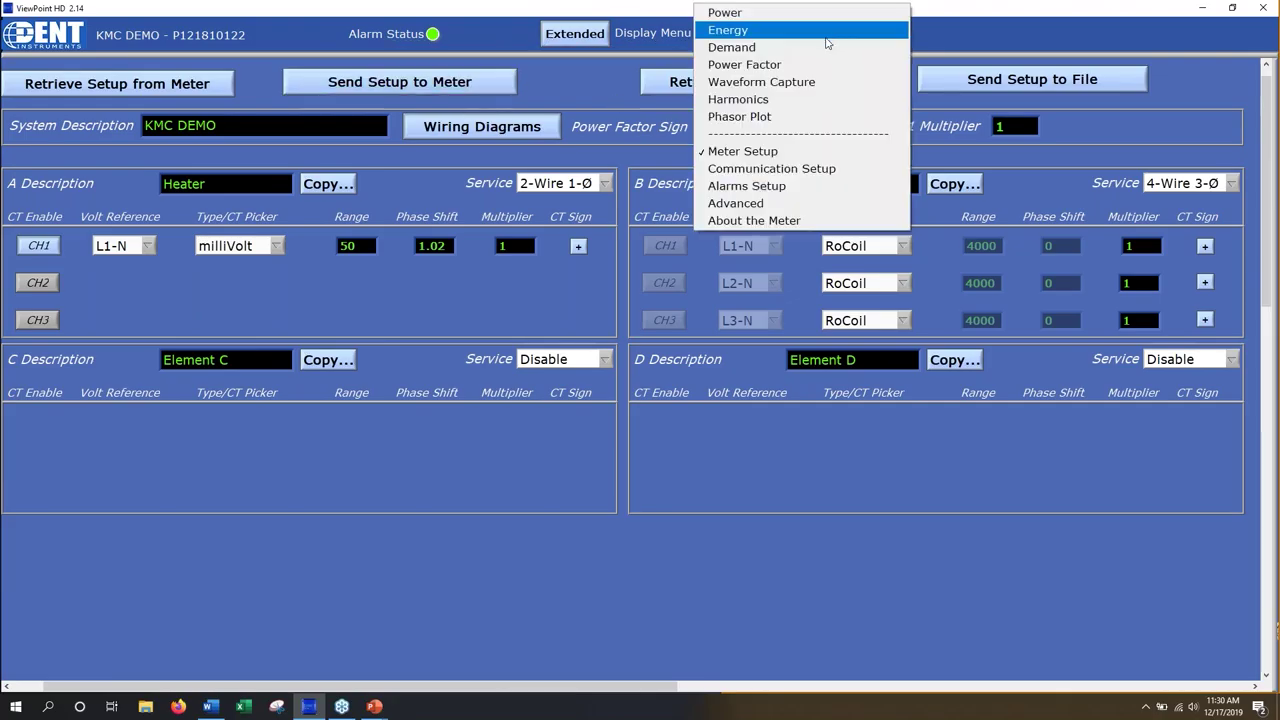
pyautogui.click(740, 14)
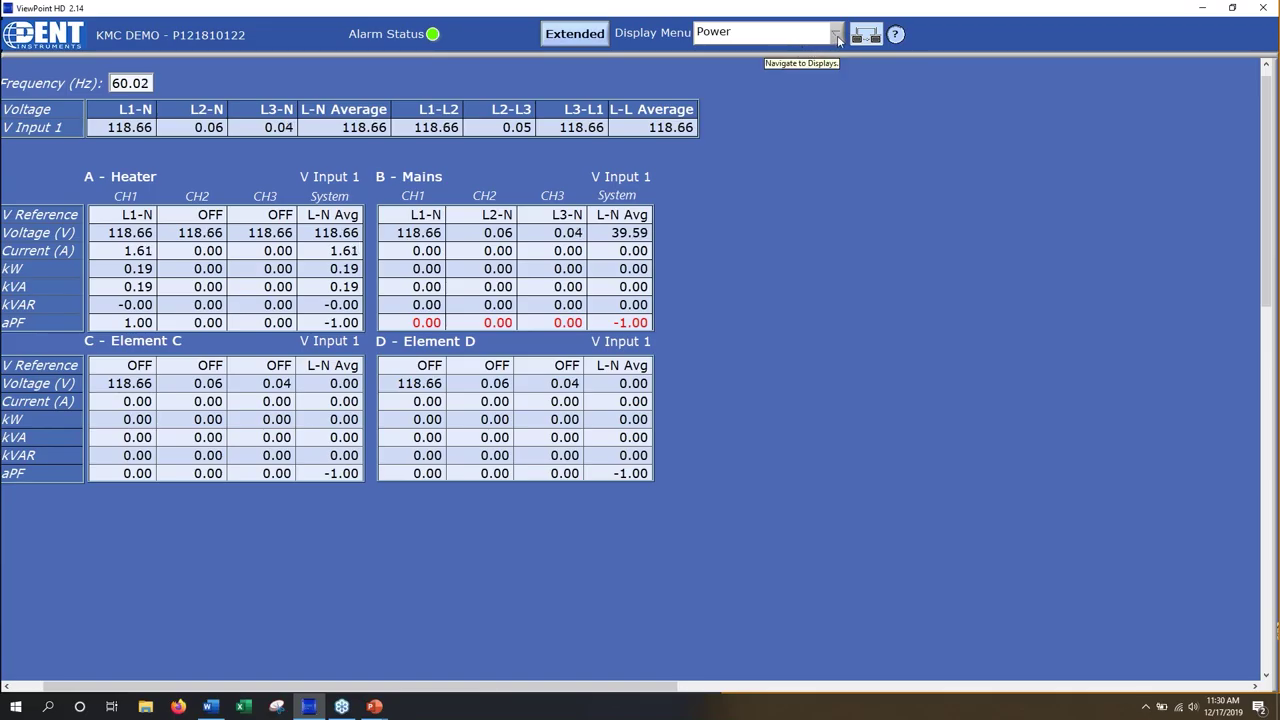
# In Communication Setup, set the communication interface to Ethernet and turn off DHCP
pyautogui.click(839, 41)
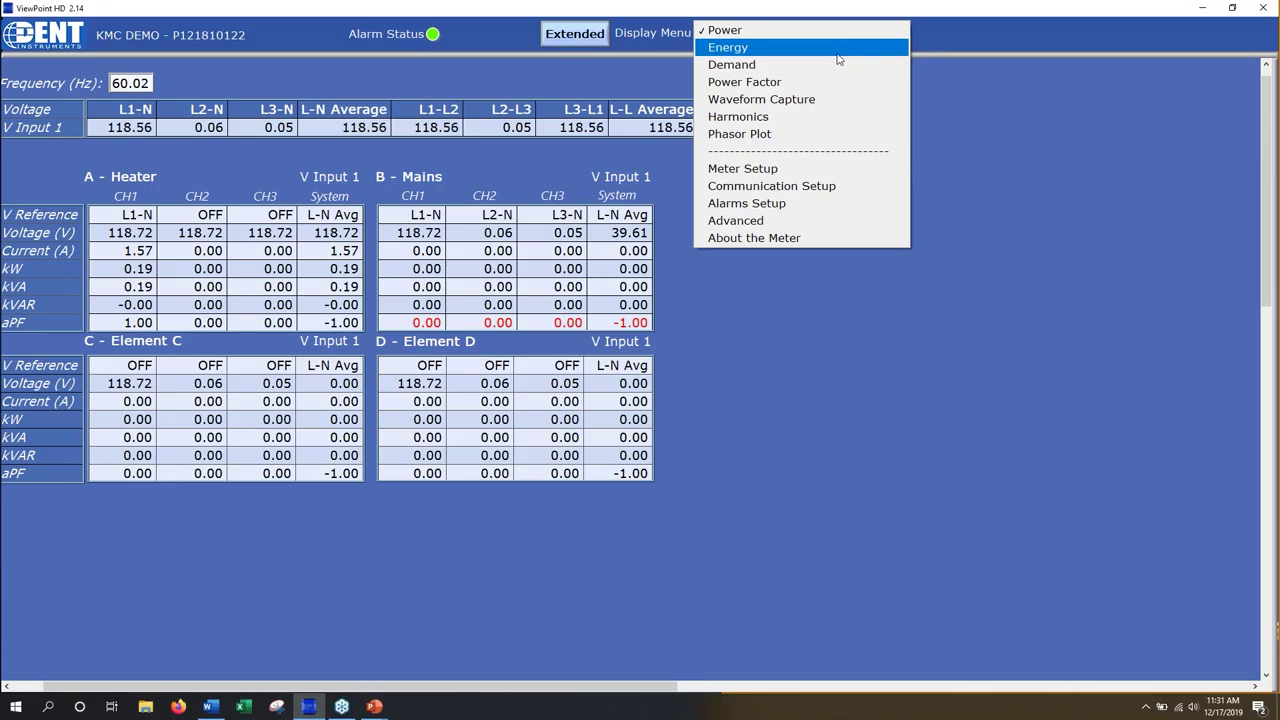
pyautogui.click(766, 190)
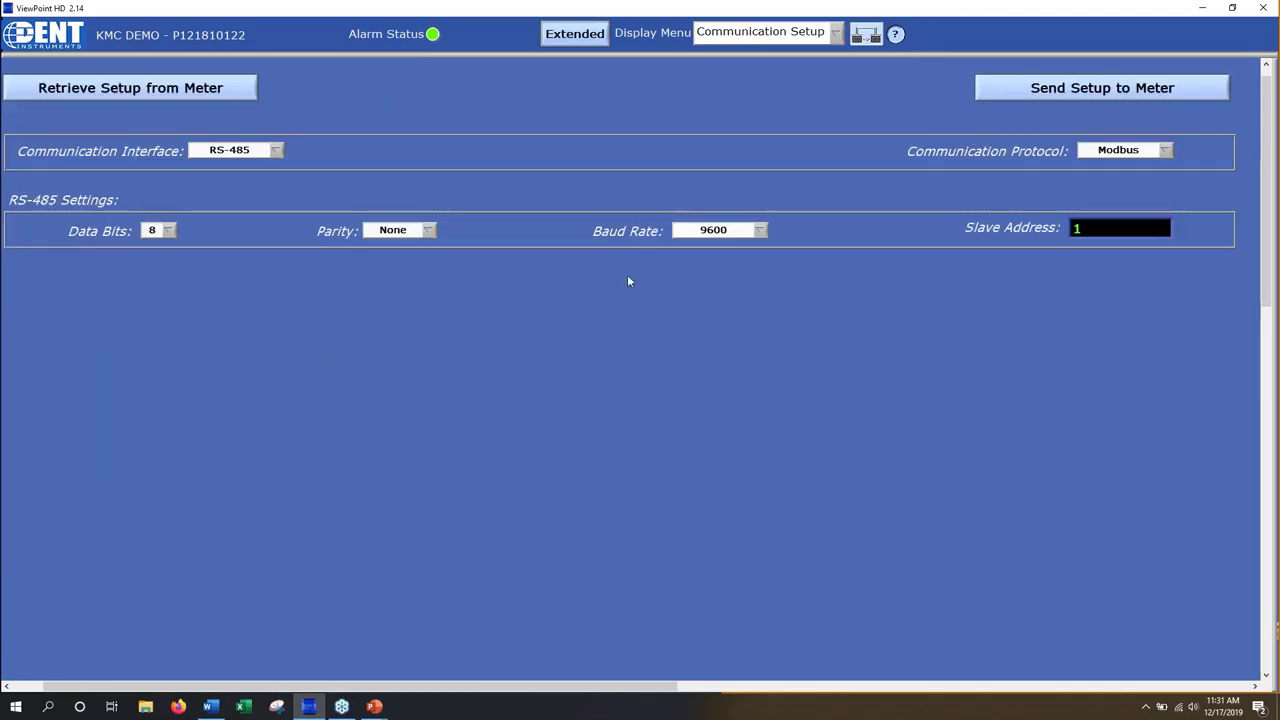
pyautogui.click(278, 149)
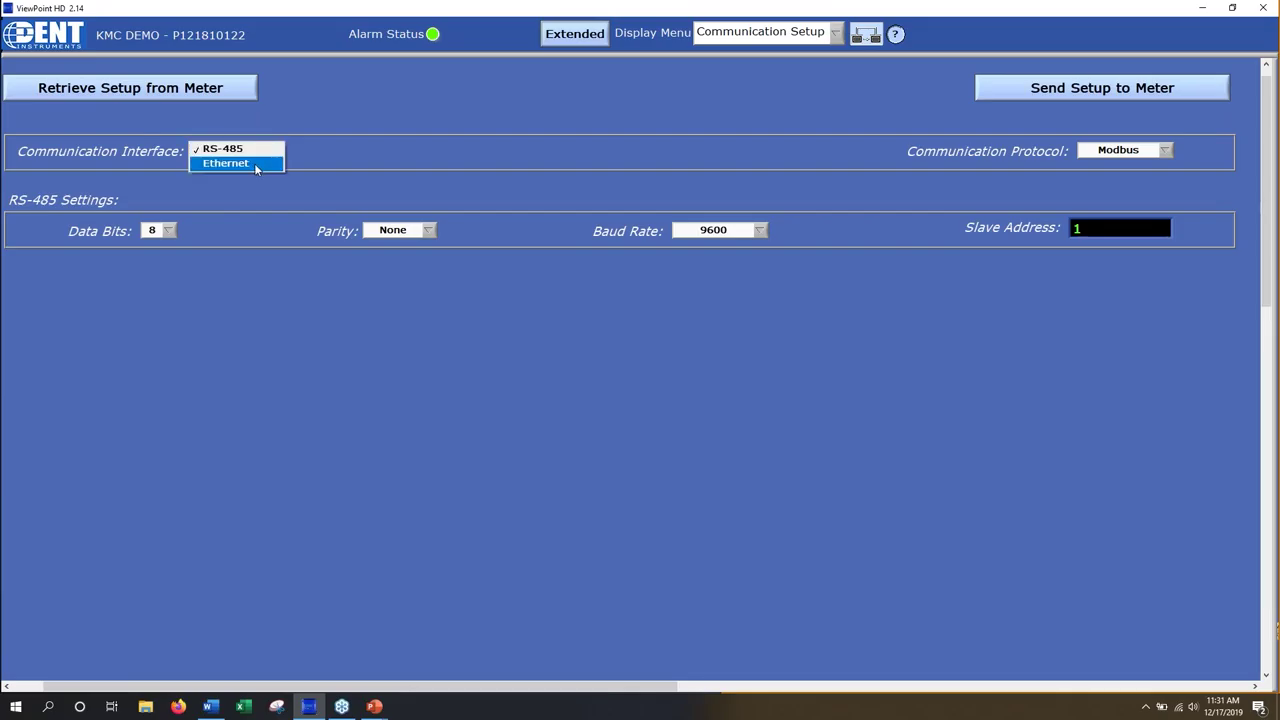
pyautogui.click(256, 163)
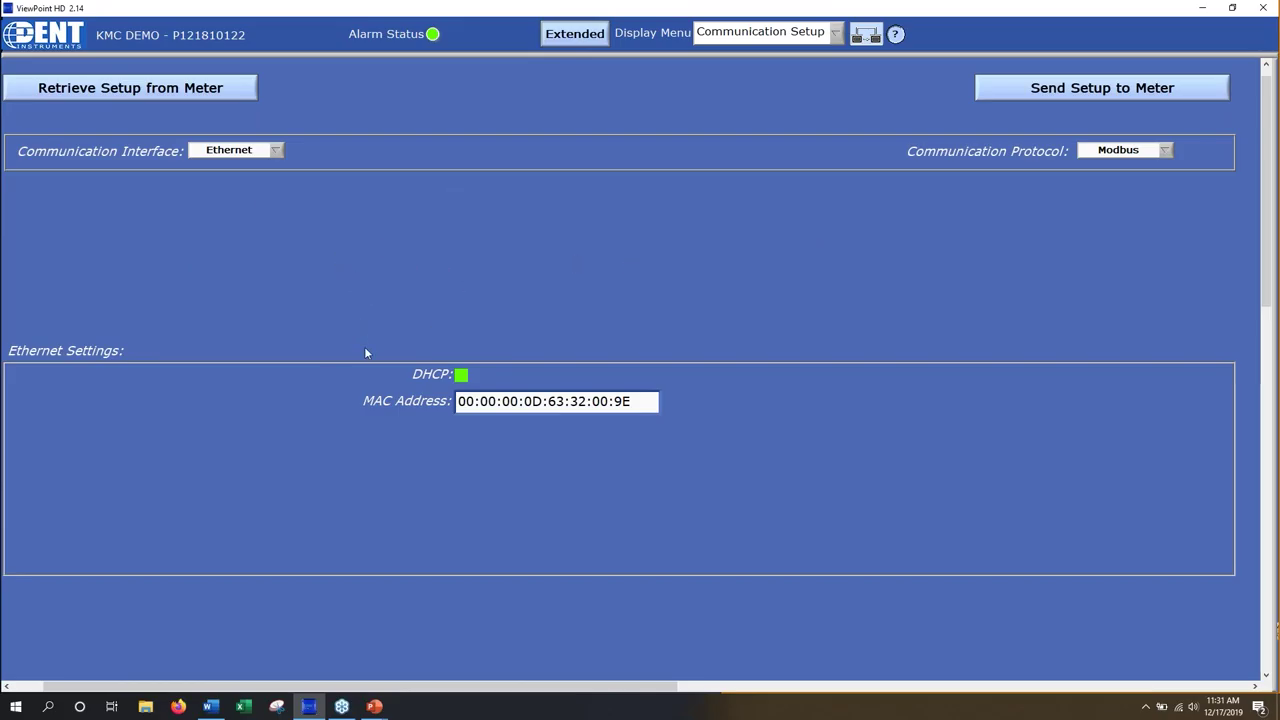
pyautogui.click(461, 376)
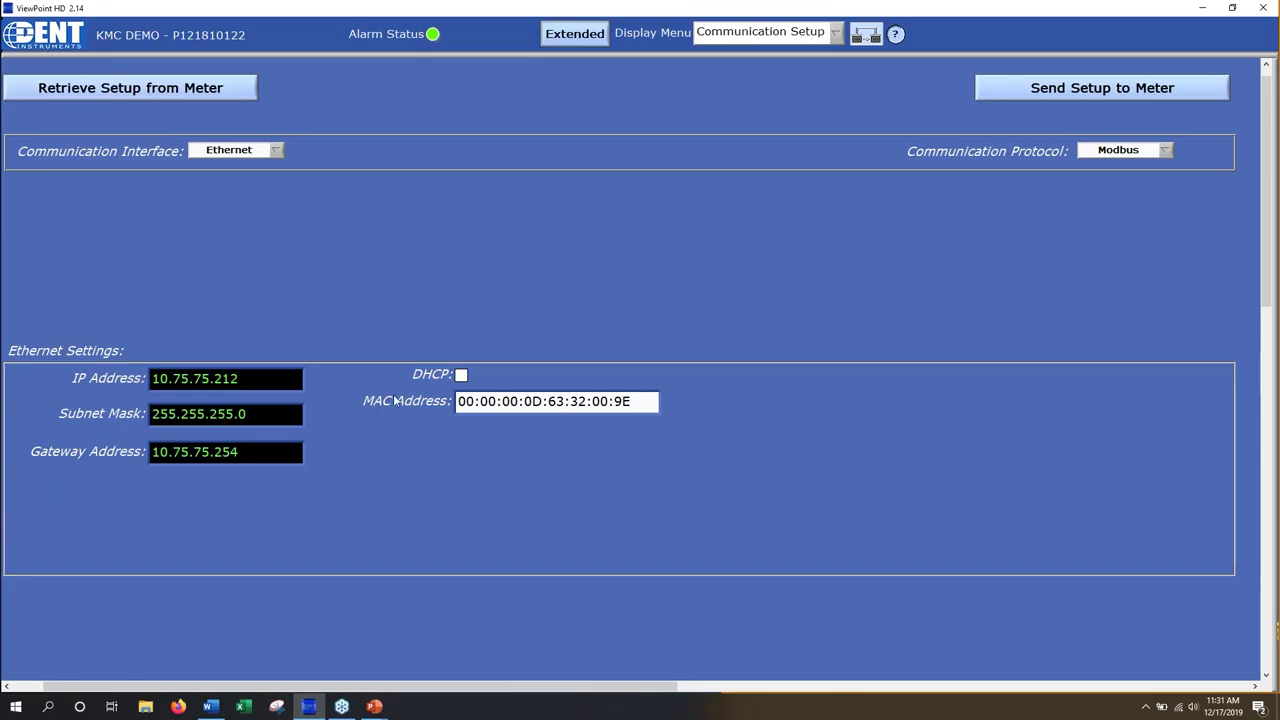
# Turn DHCP back on and switch the communication interface to RS-485
pyautogui.click(461, 376)
pyautogui.click(277, 151)
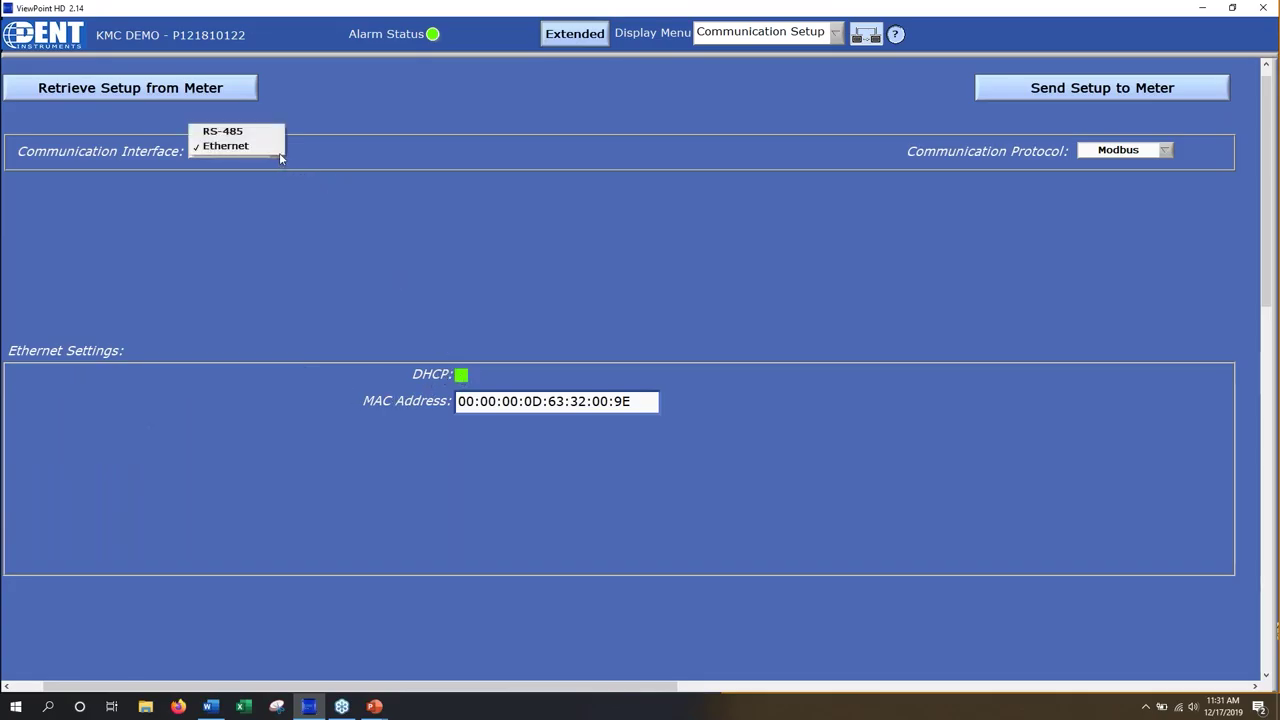
pyautogui.click(266, 134)
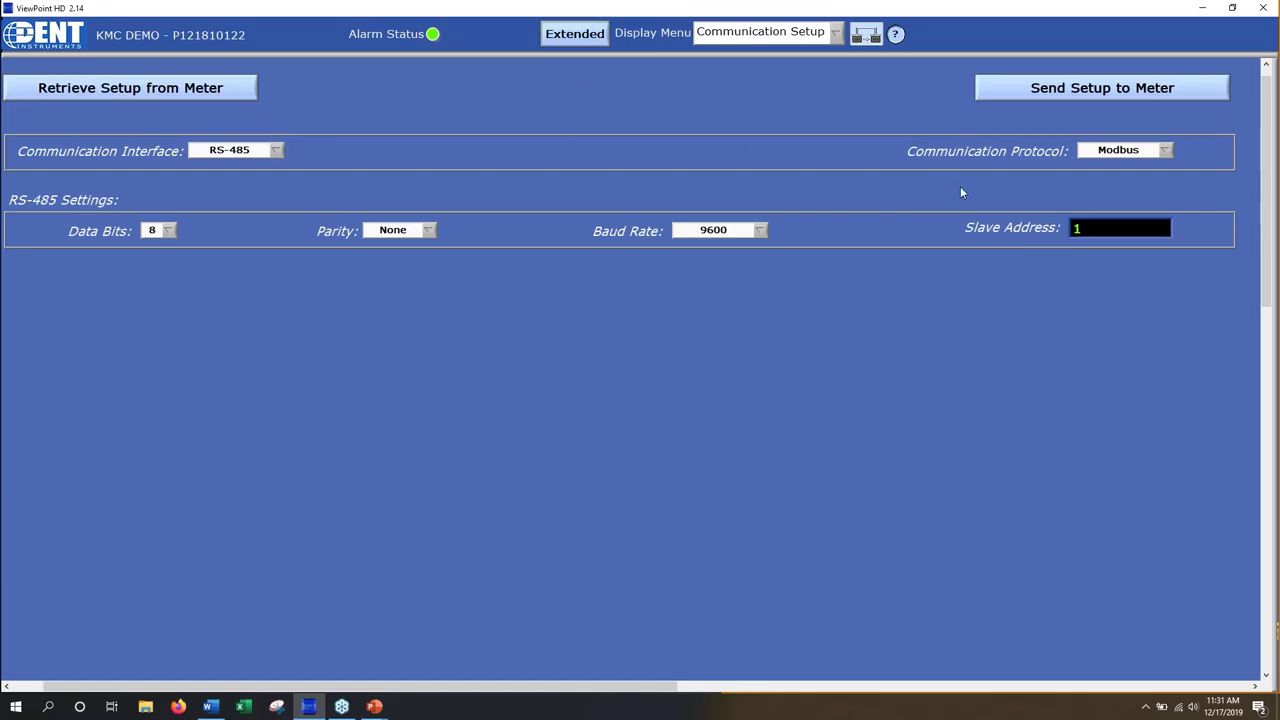
# Switch the communication protocol to BACnet to view its device settings, and return it to Modbus
pyautogui.click(1165, 151)
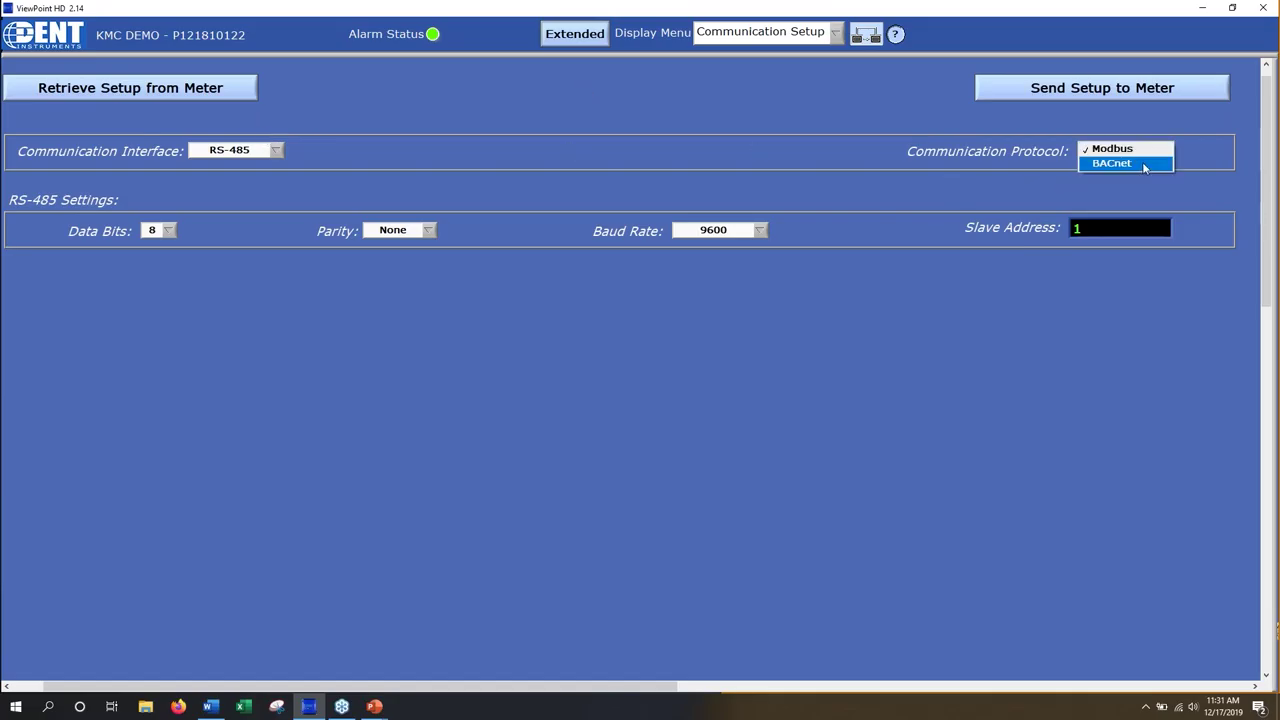
pyautogui.click(1145, 164)
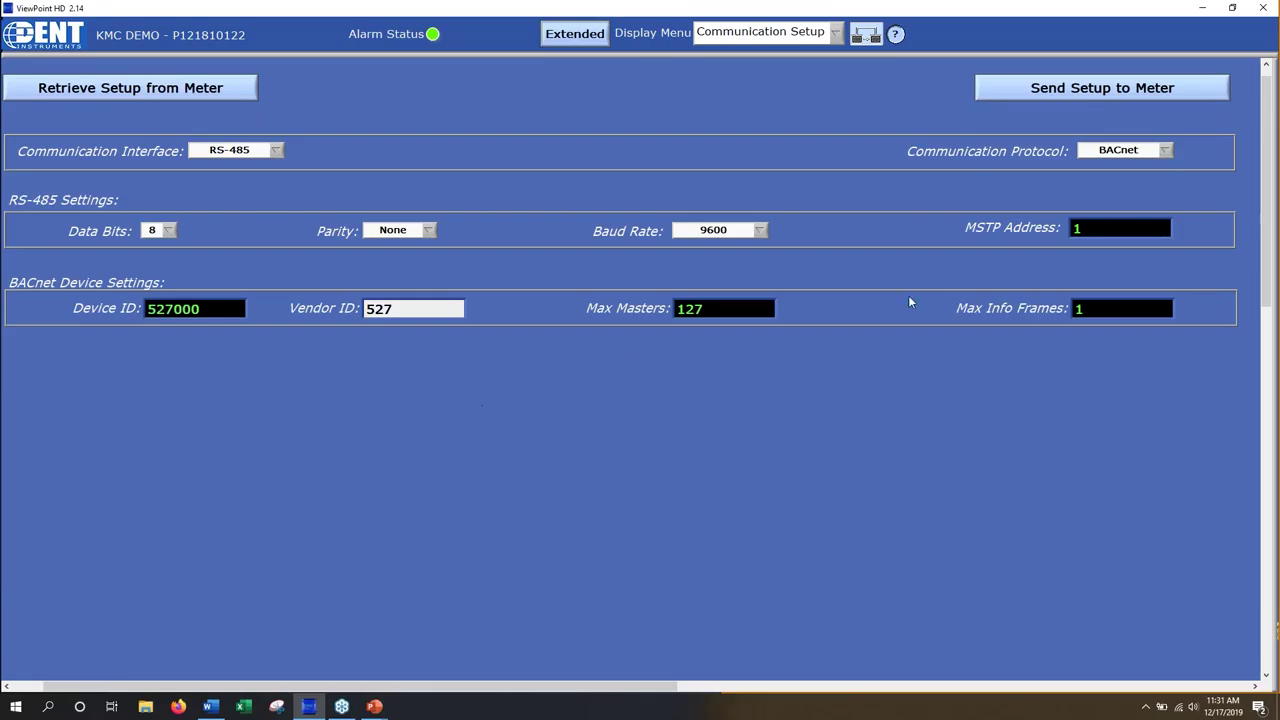
pyautogui.click(1166, 150)
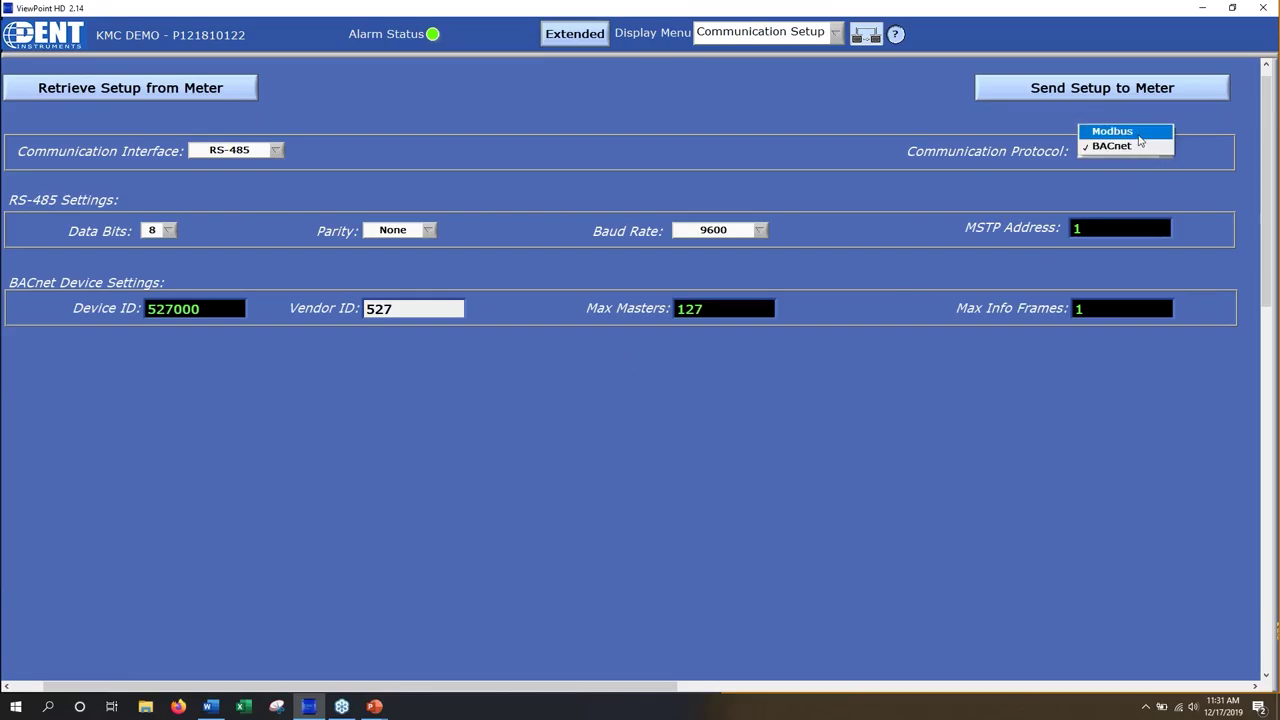
pyautogui.click(1112, 131)
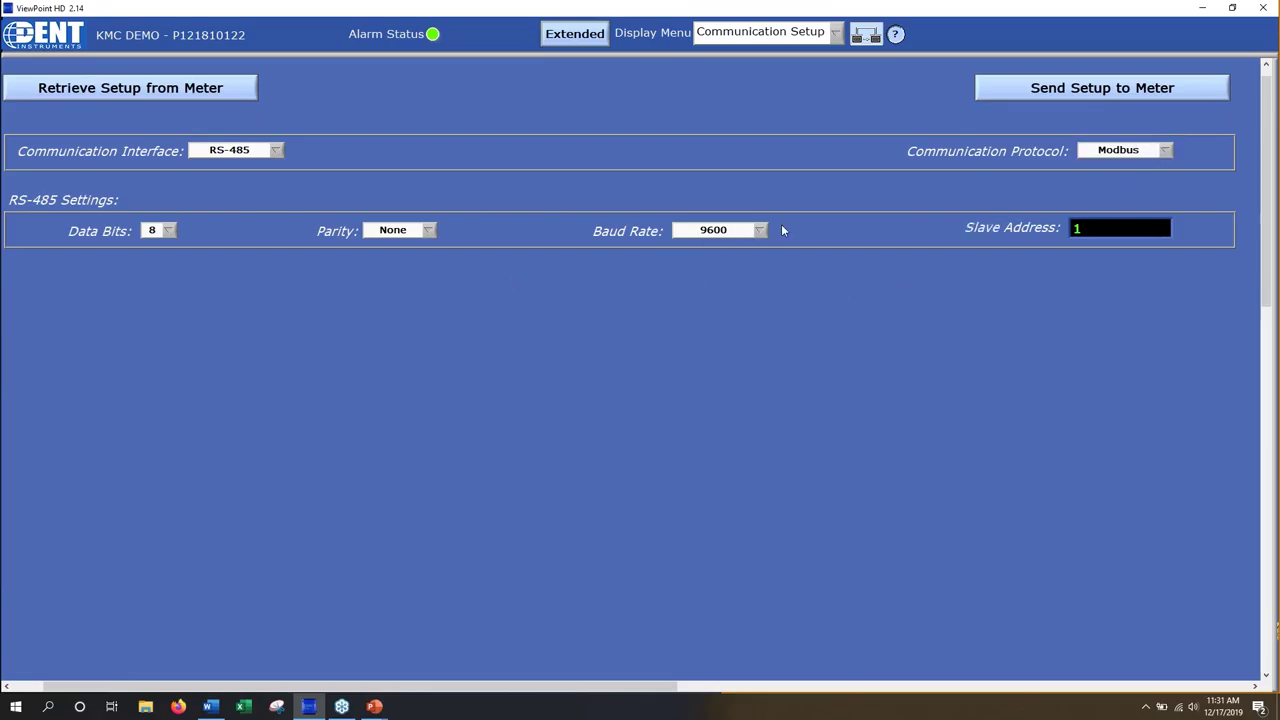
# Send the communication setup to the meter and acknowledge the notice about the changed Ethernet setting
pyautogui.click(1004, 88)
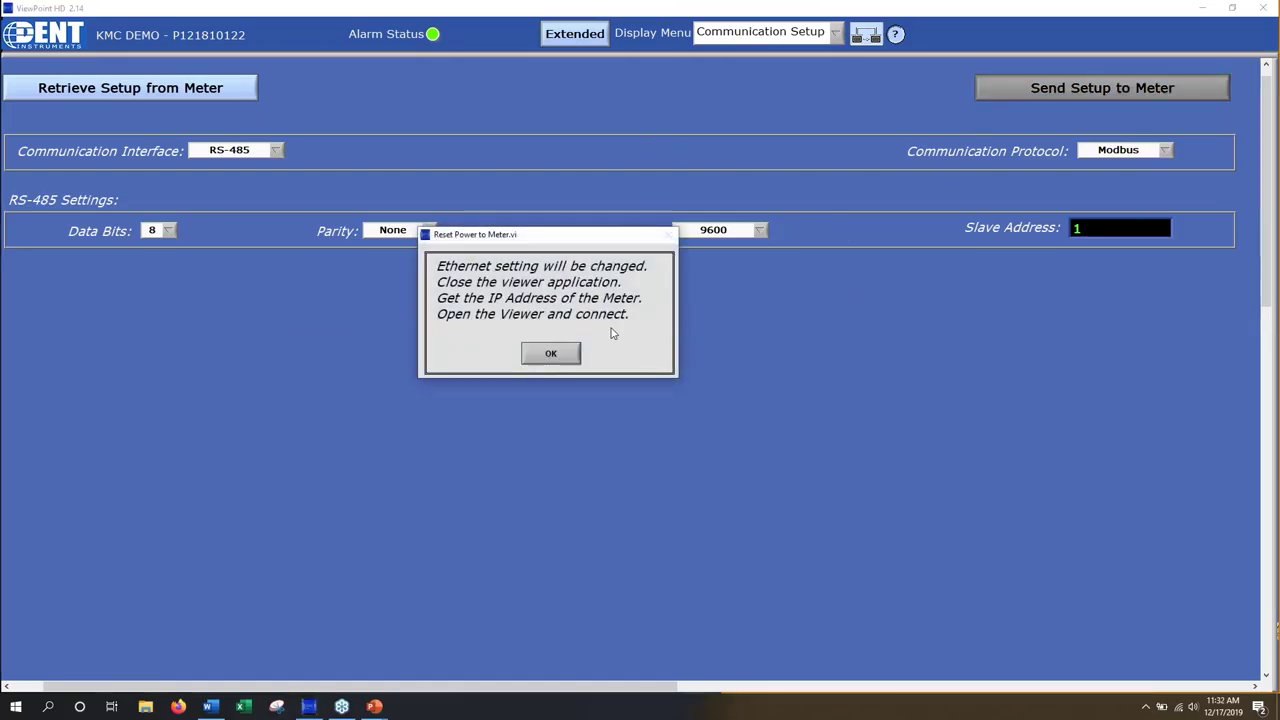
pyautogui.click(551, 355)
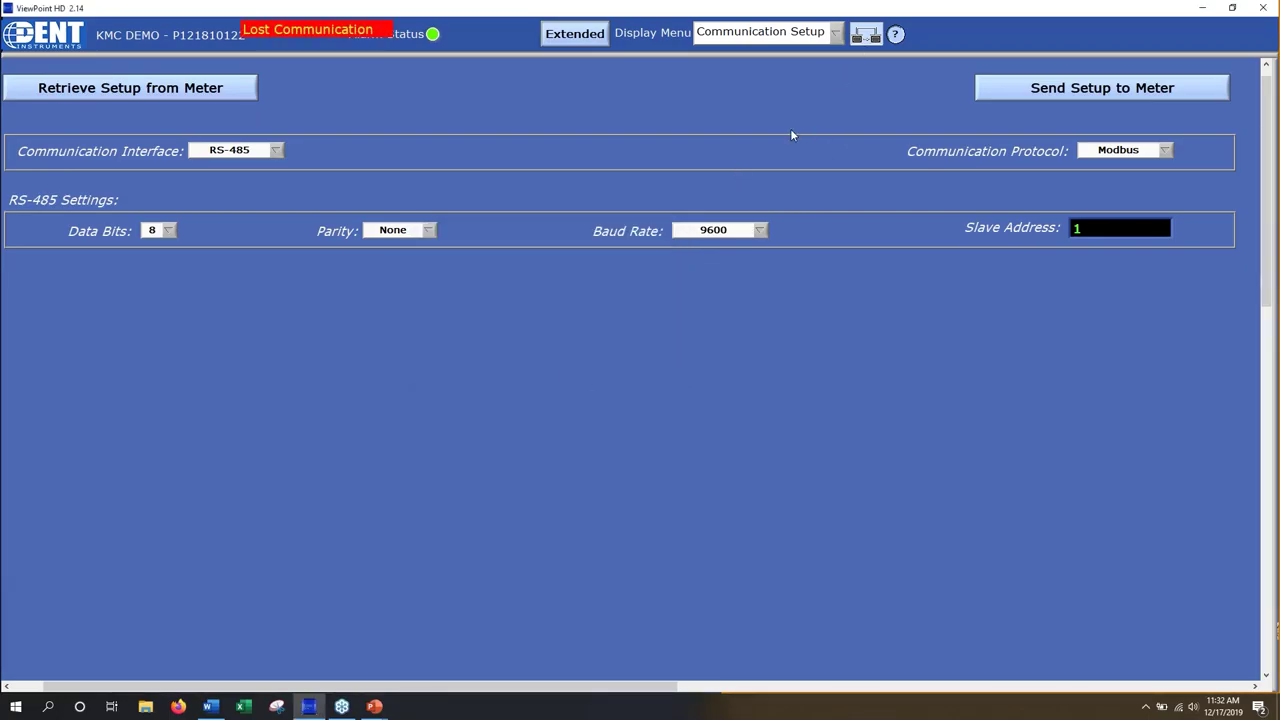
# Show the Power display to check the live readings
pyautogui.click(838, 38)
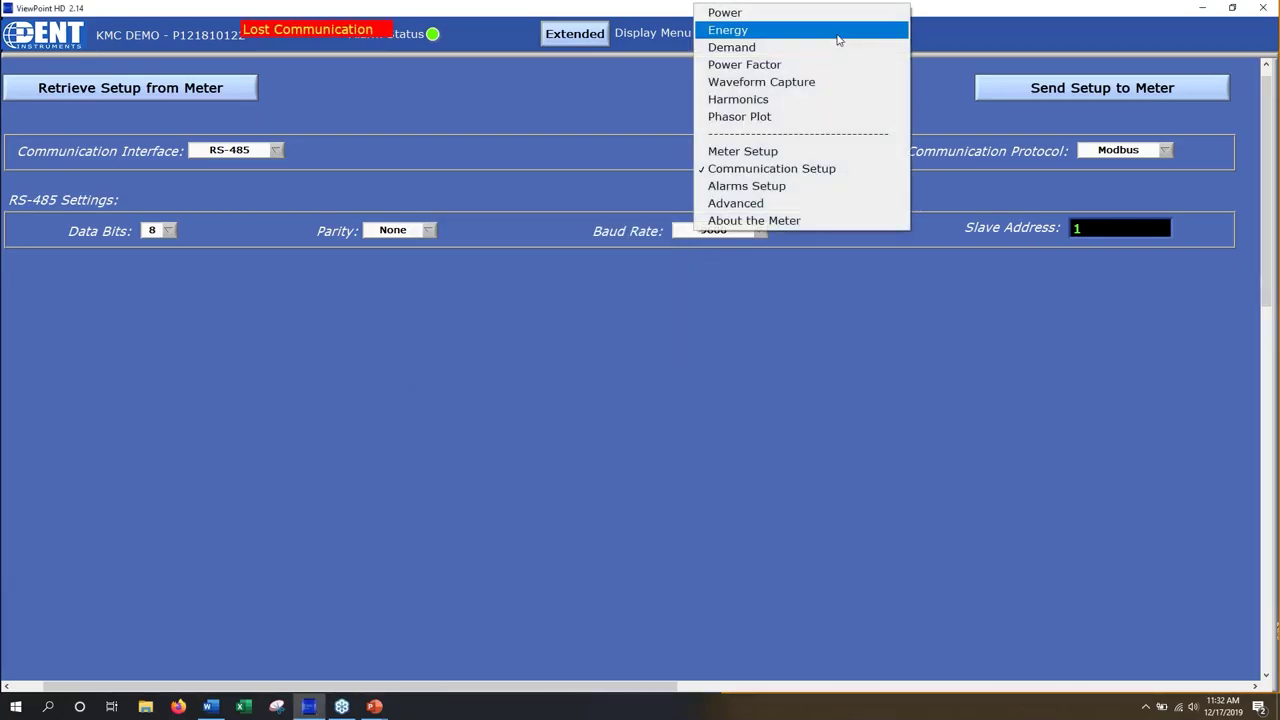
pyautogui.click(565, 368)
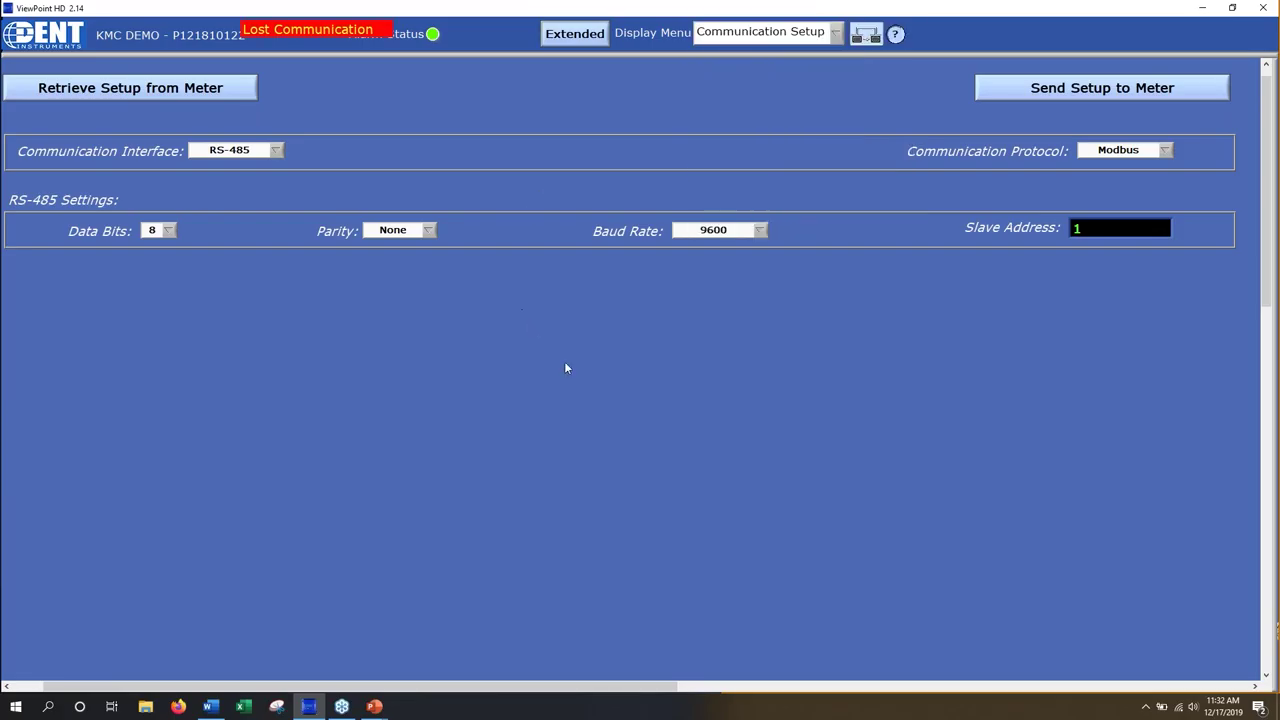
pyautogui.click(837, 34)
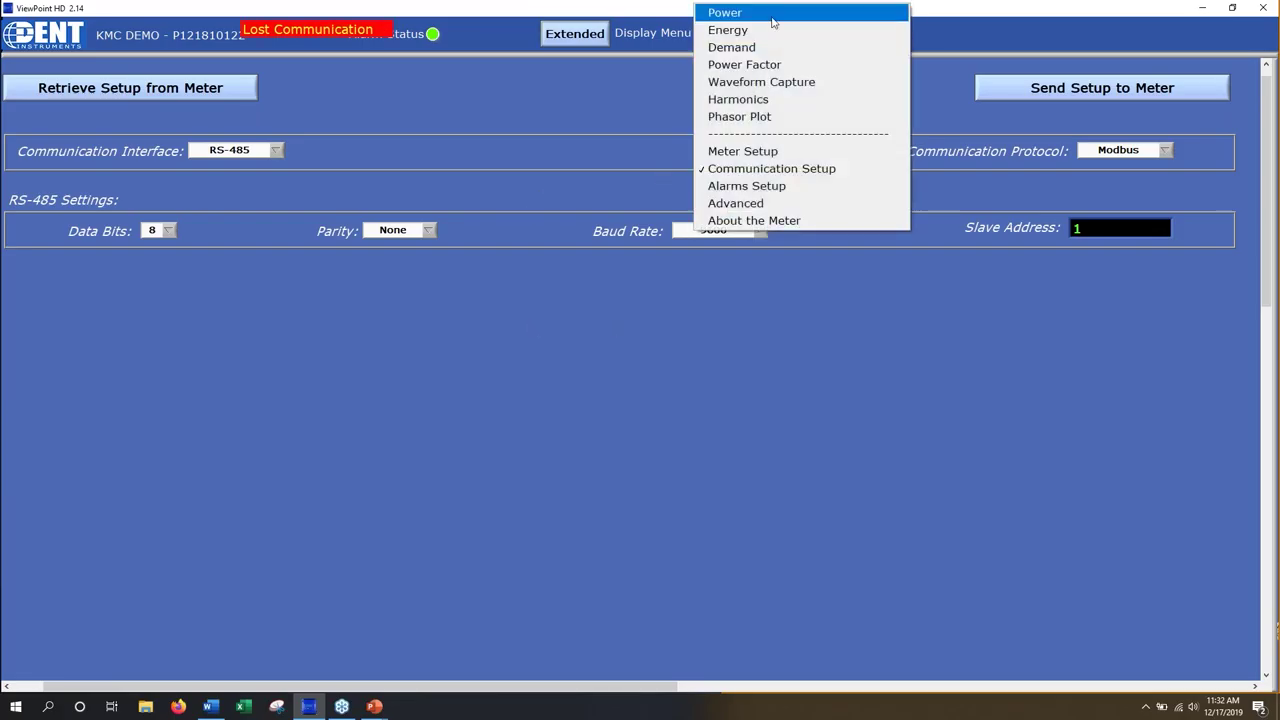
pyautogui.click(772, 14)
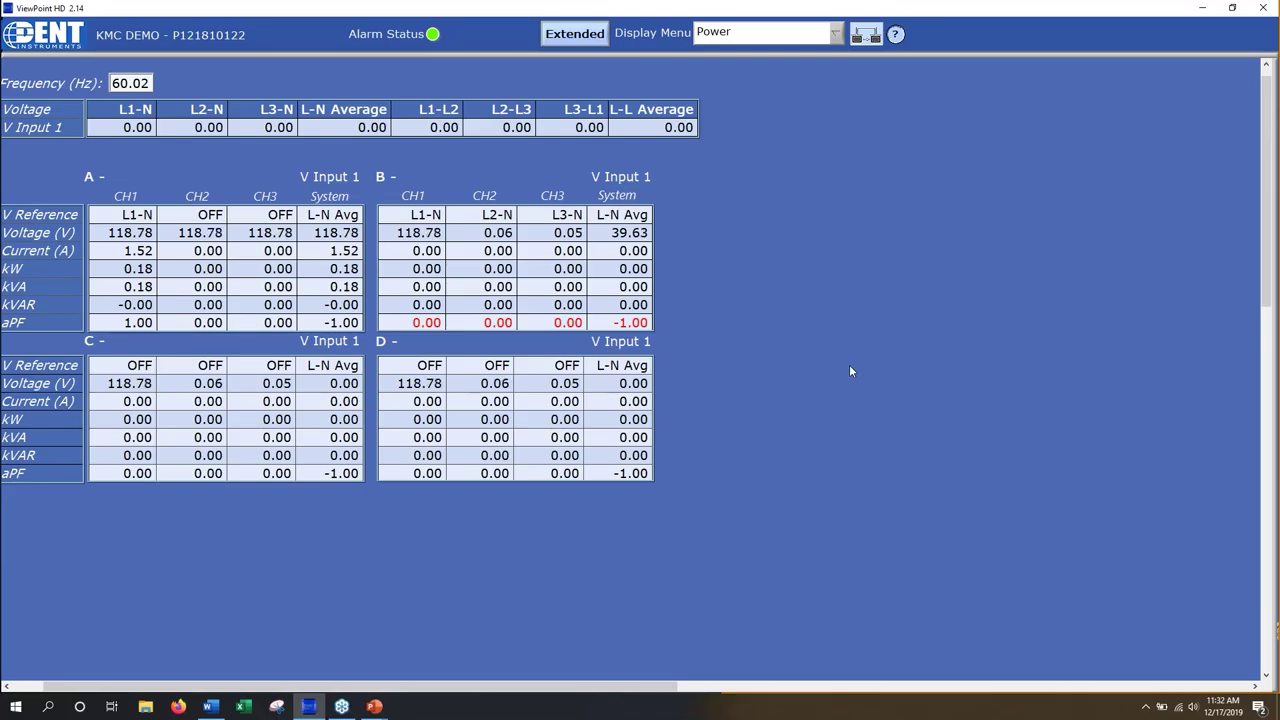
# Review the voltage and current alarm settings in Alarms Setup, followed by the features on the Advanced display
pyautogui.click(834, 34)
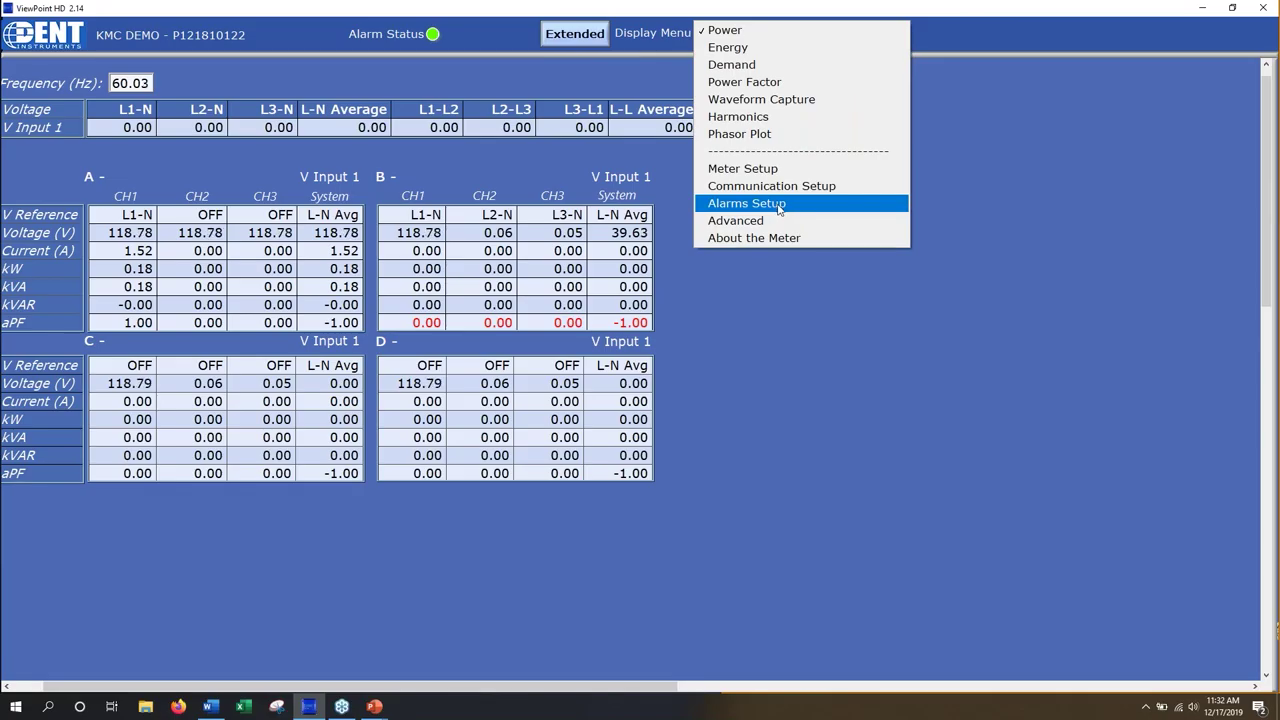
pyautogui.click(779, 205)
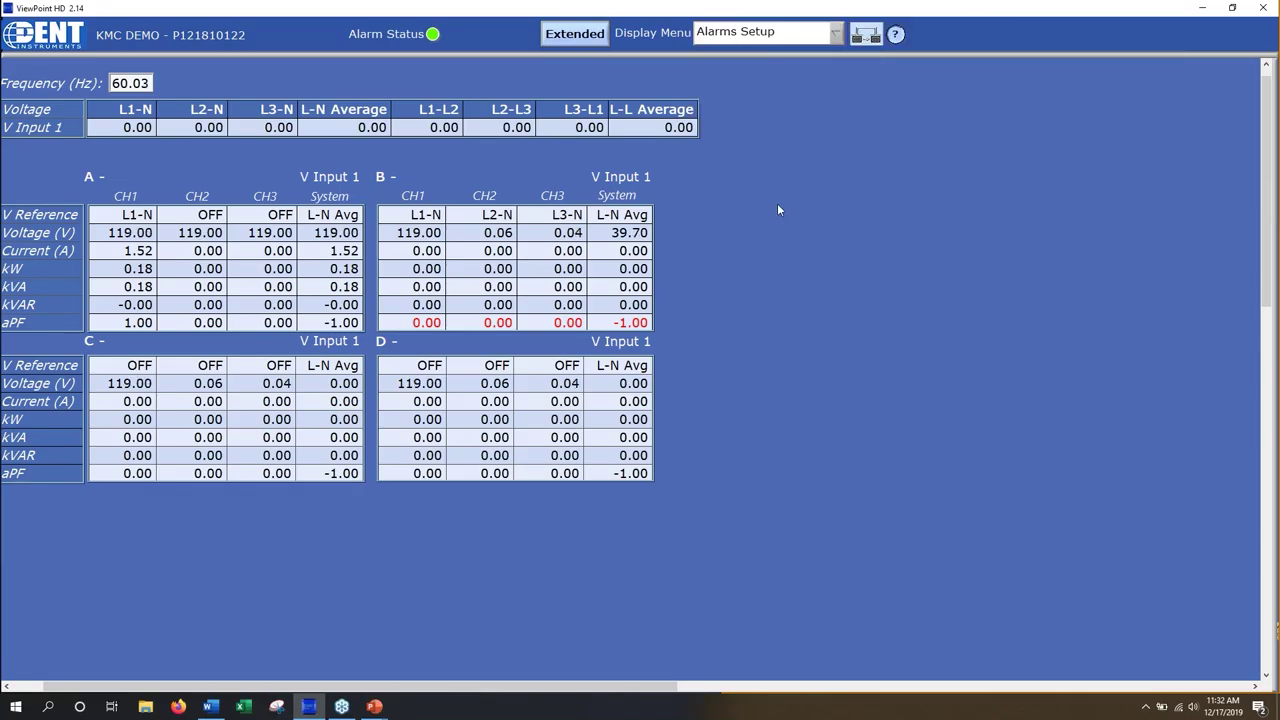
pyautogui.click(837, 33)
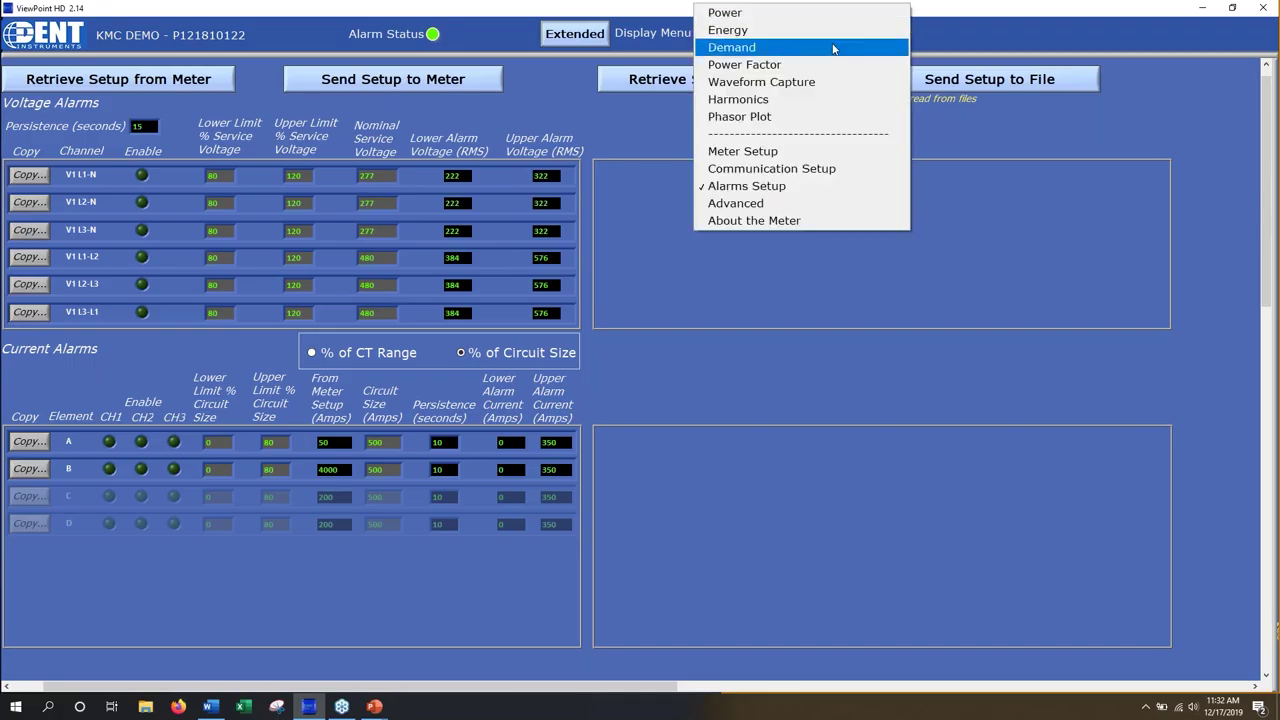
pyautogui.click(747, 205)
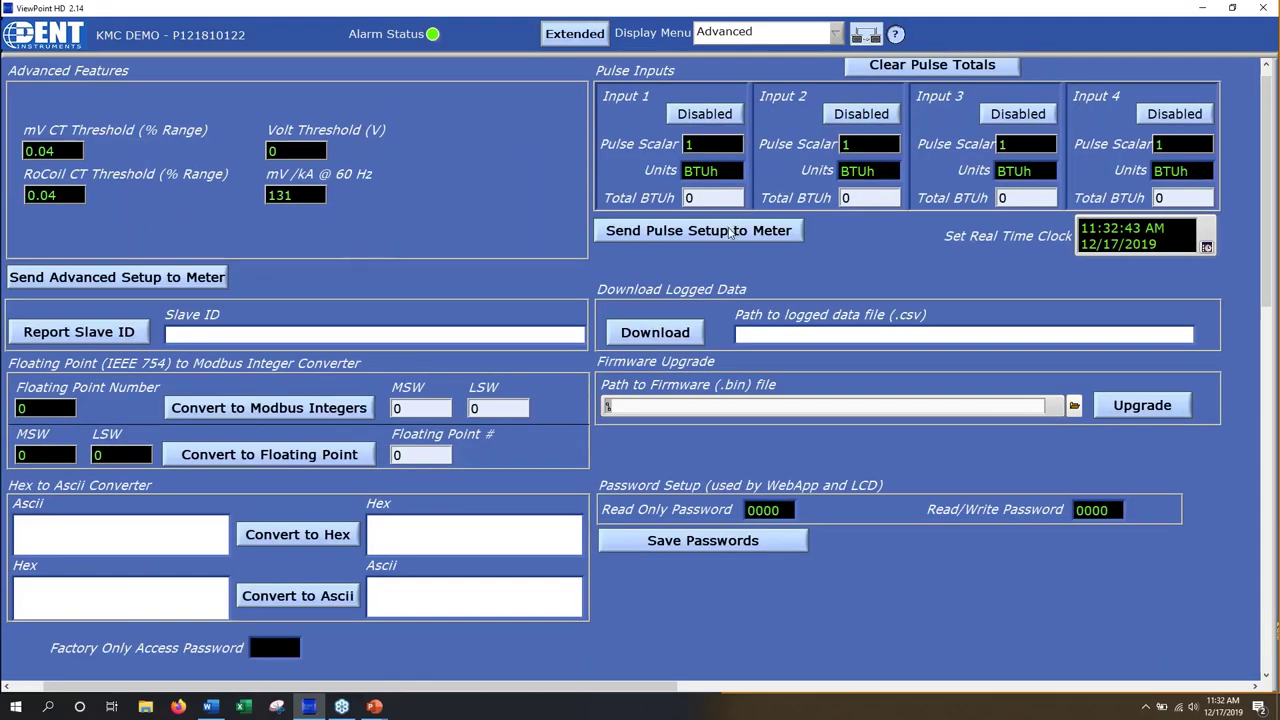
pyautogui.scroll(1, 552, 181)
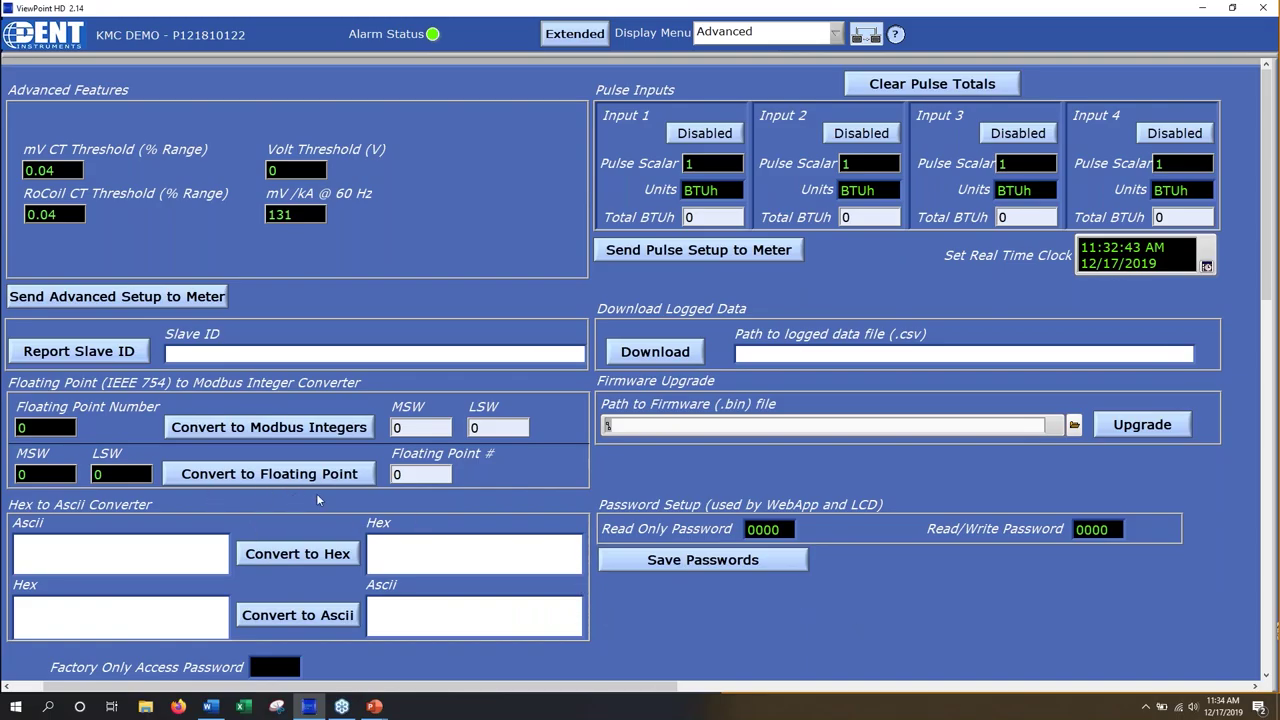
# Return to the Meter Setup display to review the element configuration
pyautogui.click(838, 33)
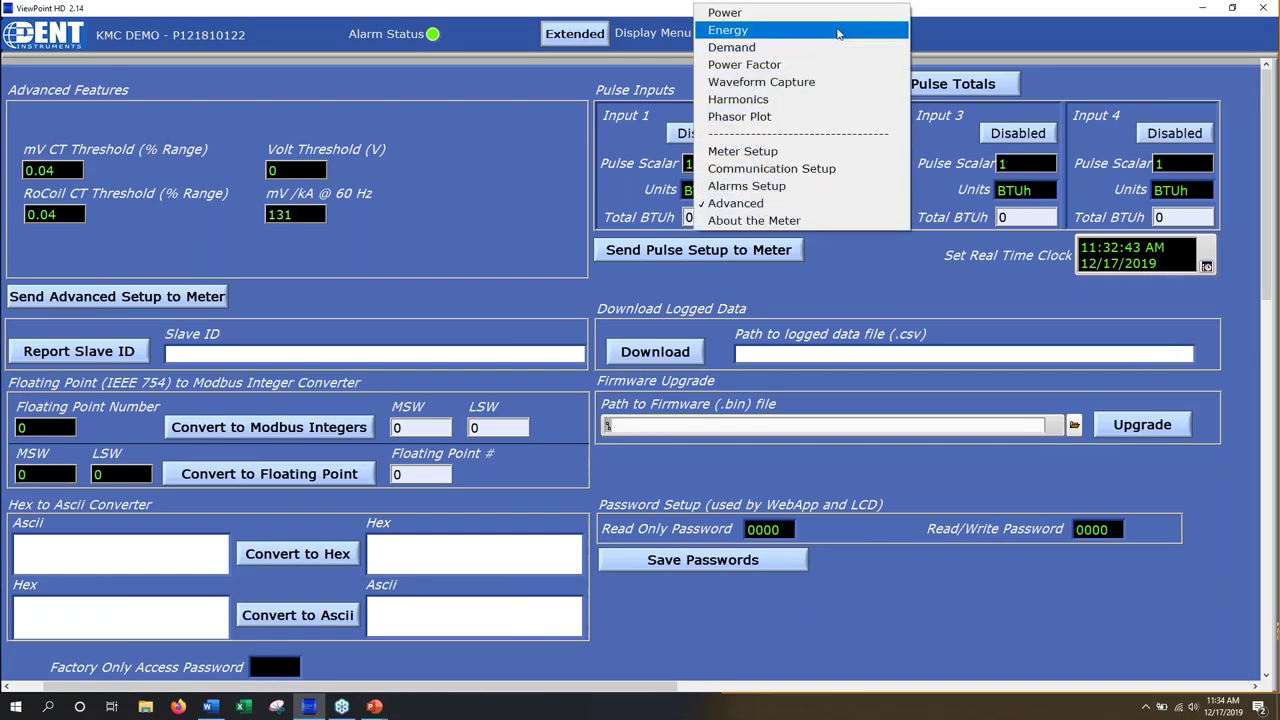
pyautogui.click(953, 18)
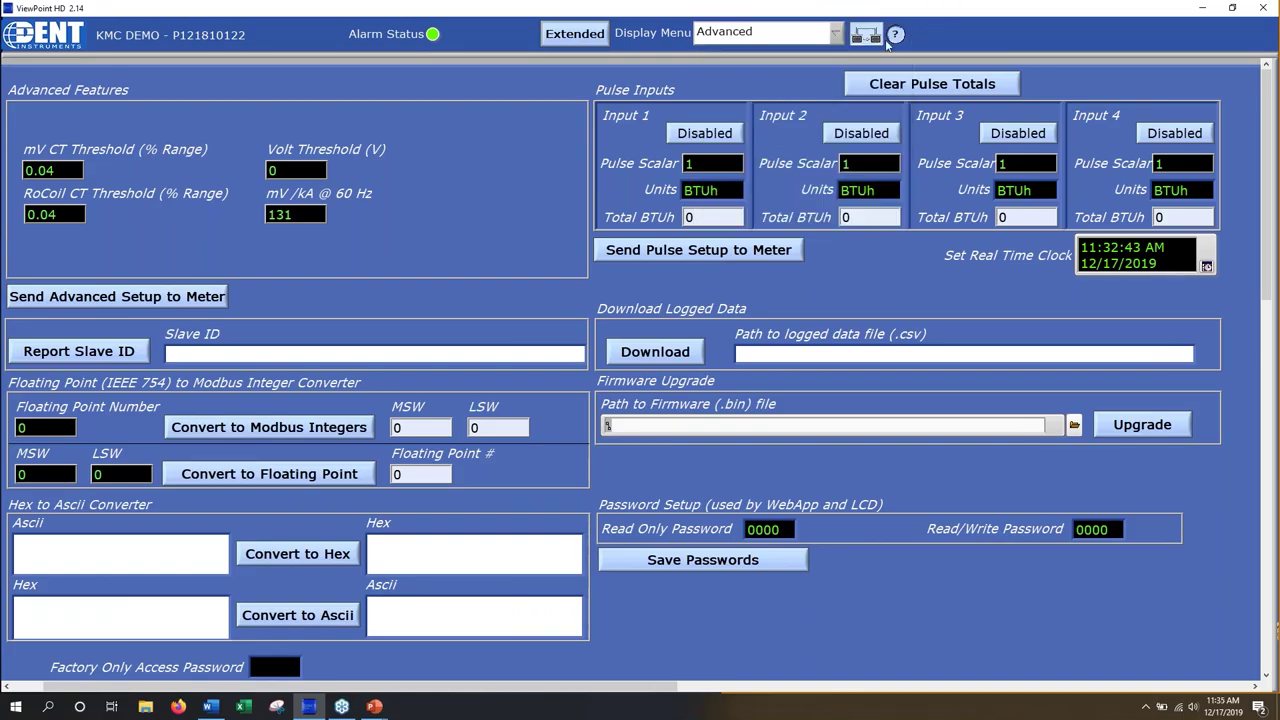
pyautogui.click(843, 38)
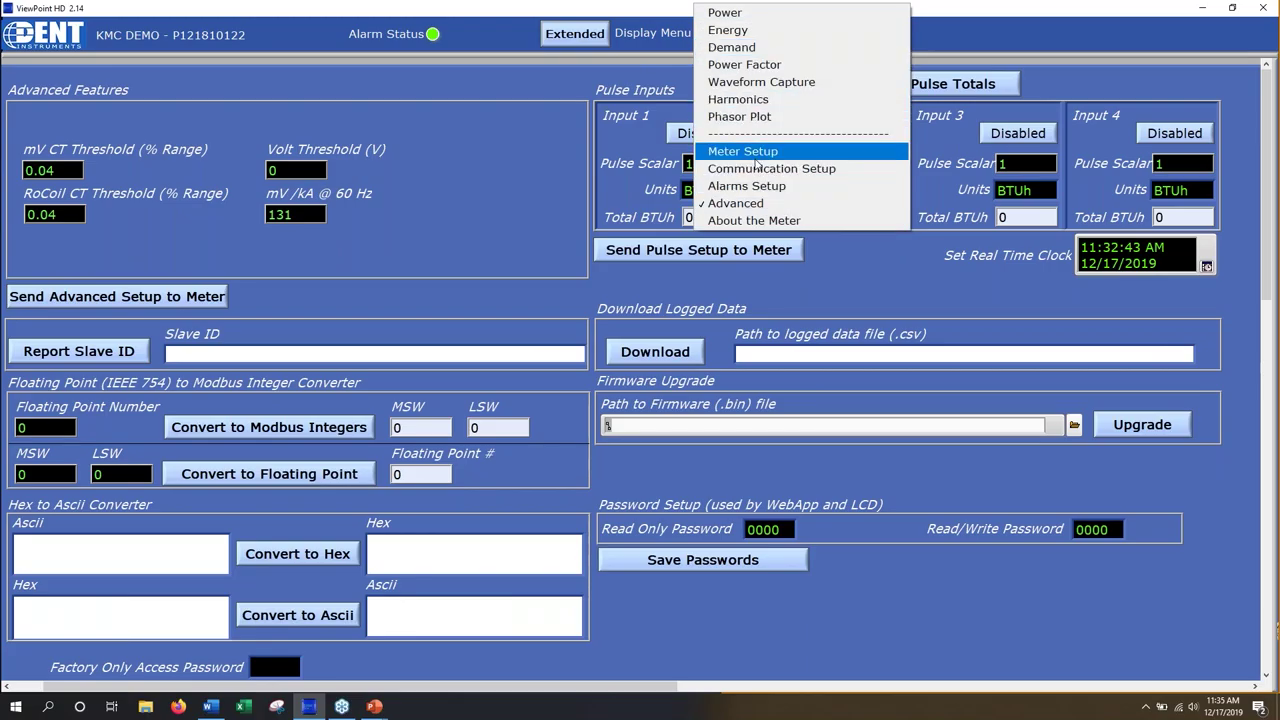
pyautogui.click(754, 156)
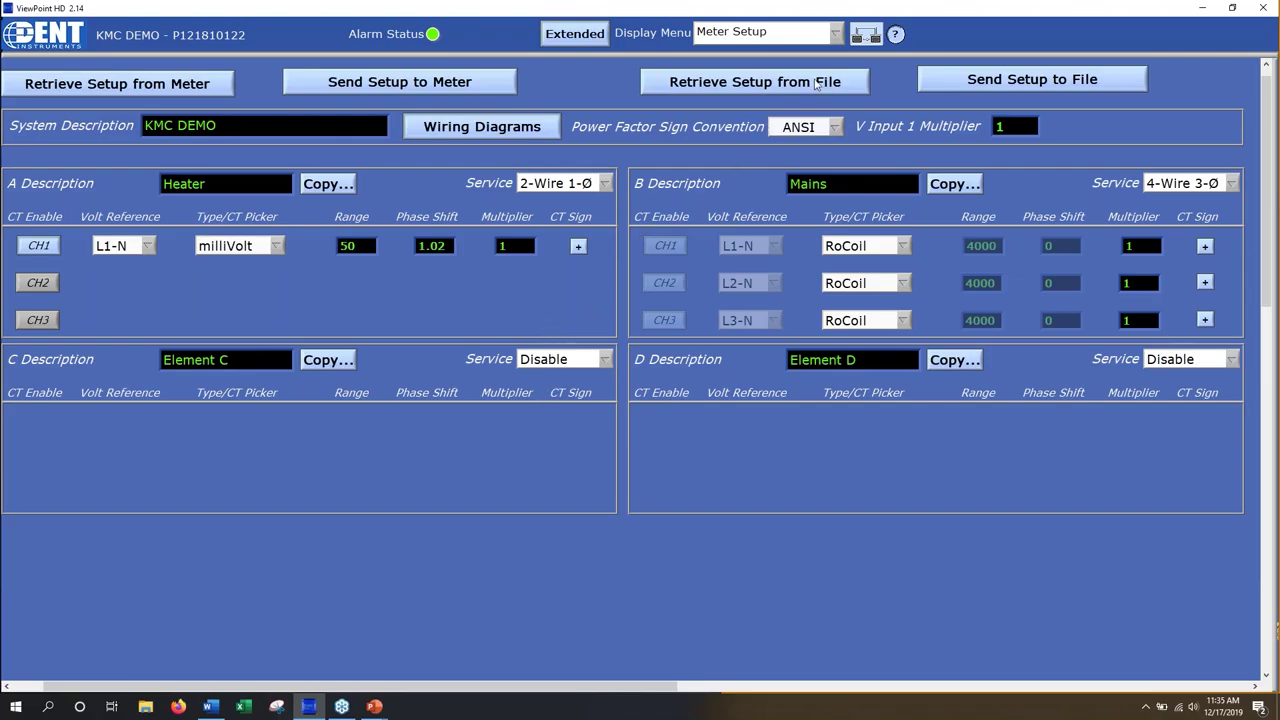
# Show the Energy display, comparing its extended readings with the basic net energy view
pyautogui.click(837, 33)
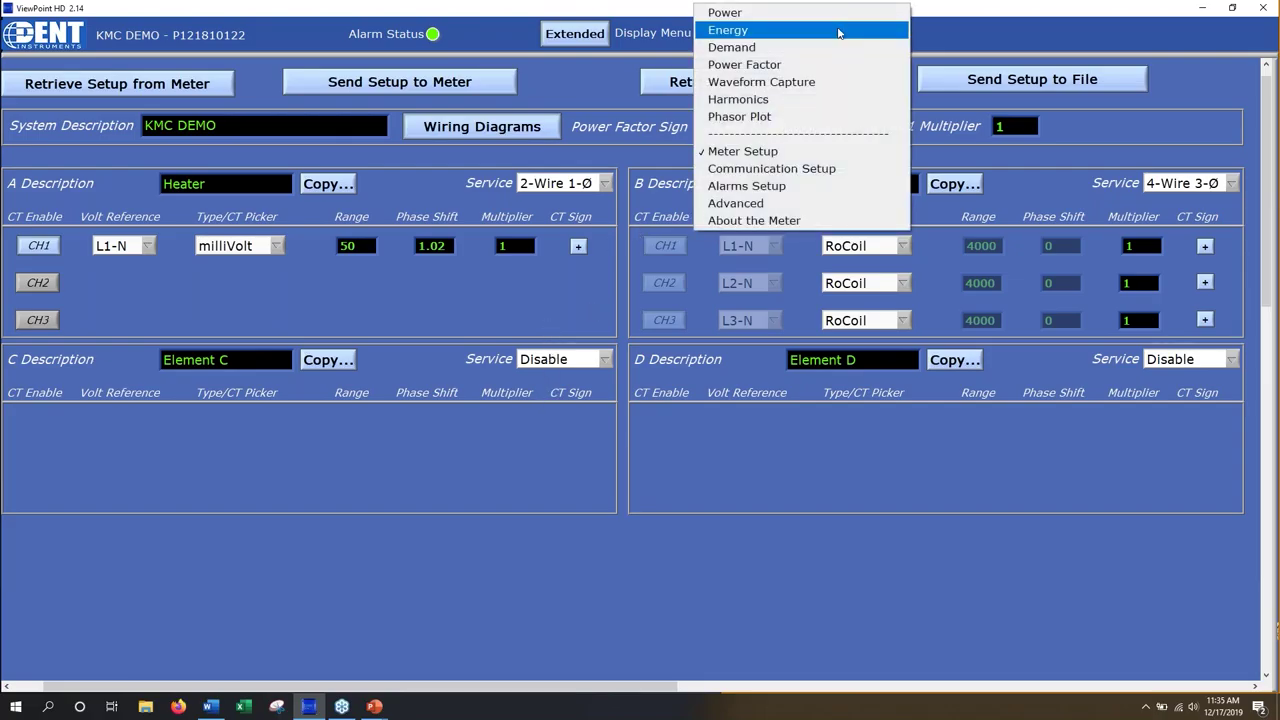
pyautogui.click(755, 38)
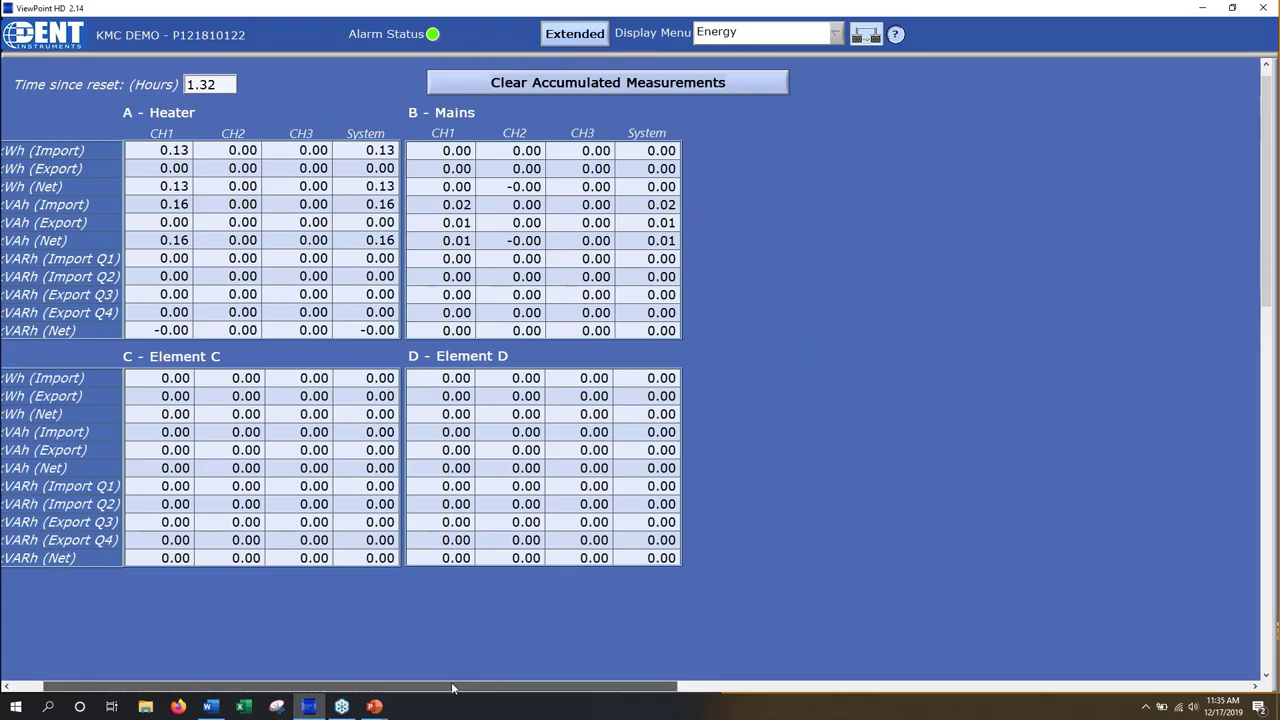
pyautogui.moveTo(460, 680); pyautogui.dragTo(414, 680)
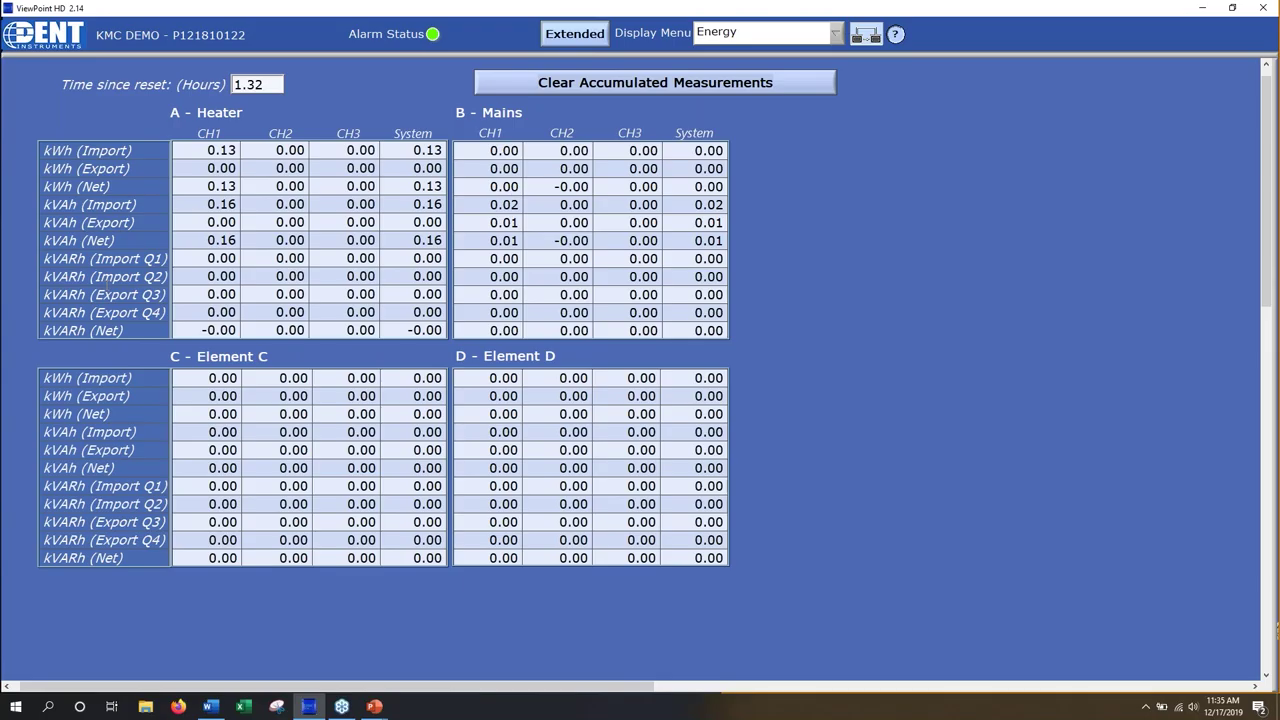
pyautogui.click(579, 38)
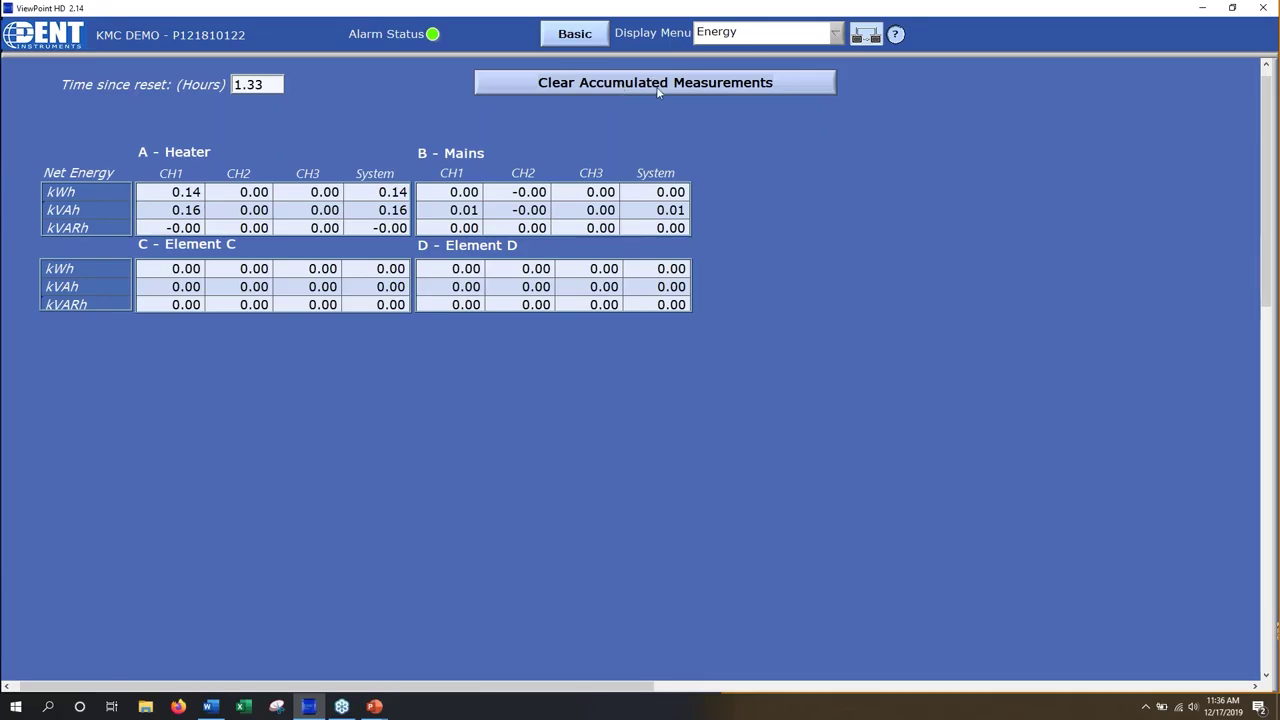
pyautogui.click(595, 42)
# Review the Demand display and the Waveform Capture of element A
pyautogui.click(771, 46)
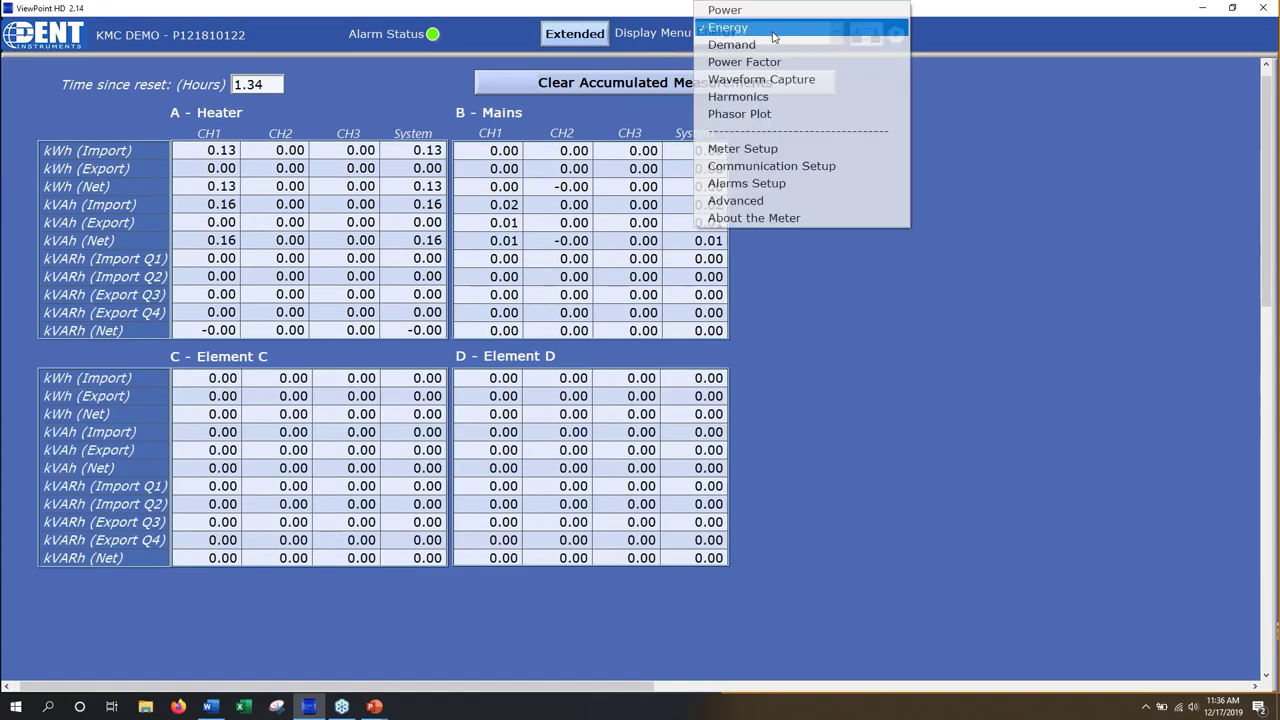
pyautogui.click(765, 47)
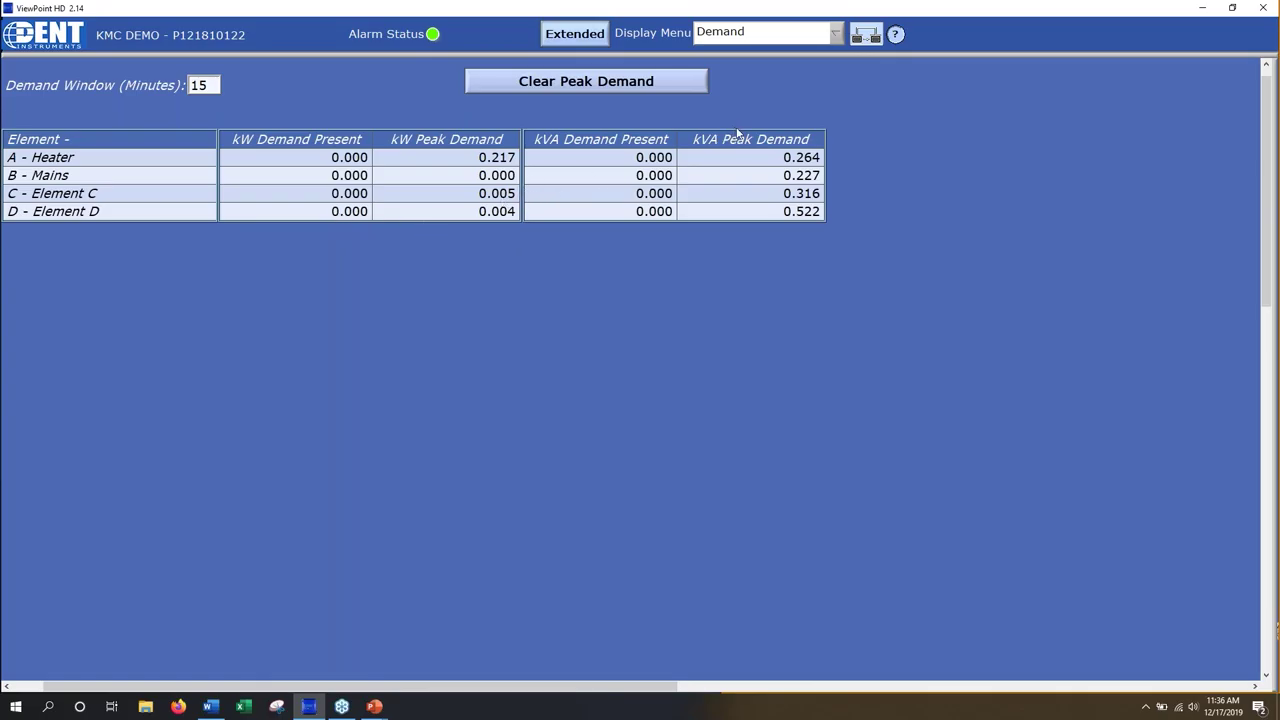
pyautogui.click(835, 34)
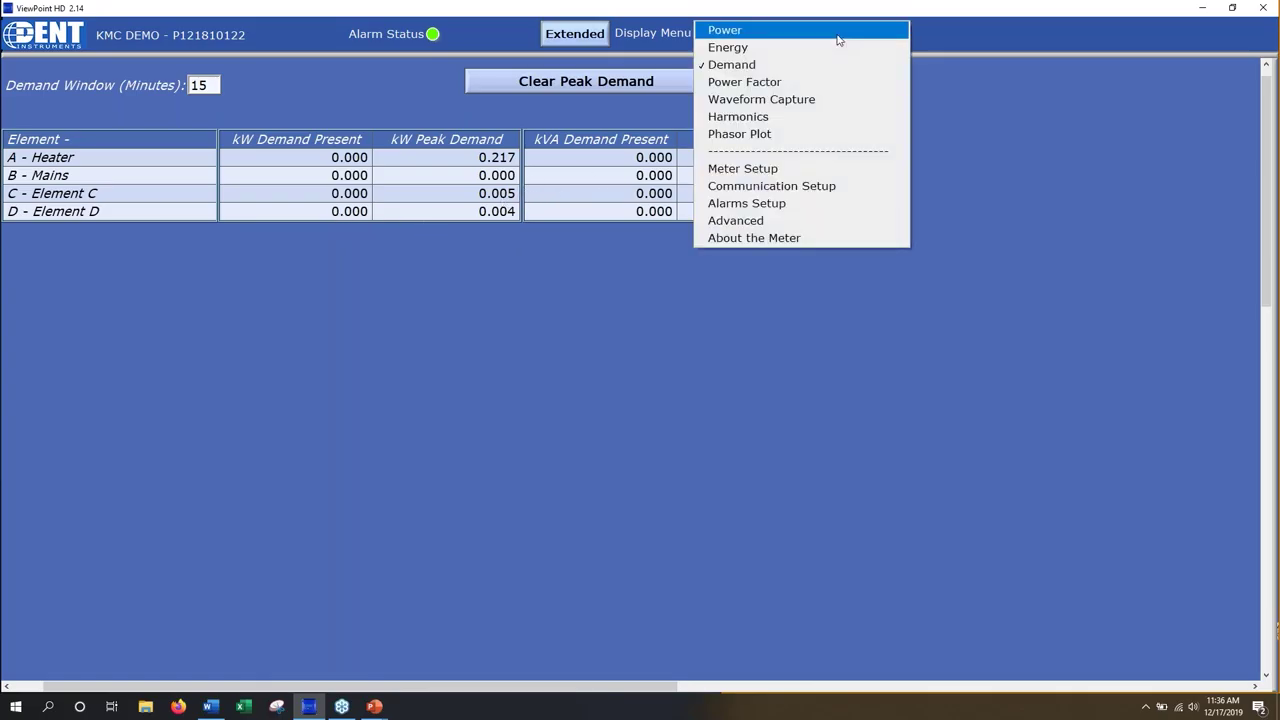
pyautogui.click(784, 99)
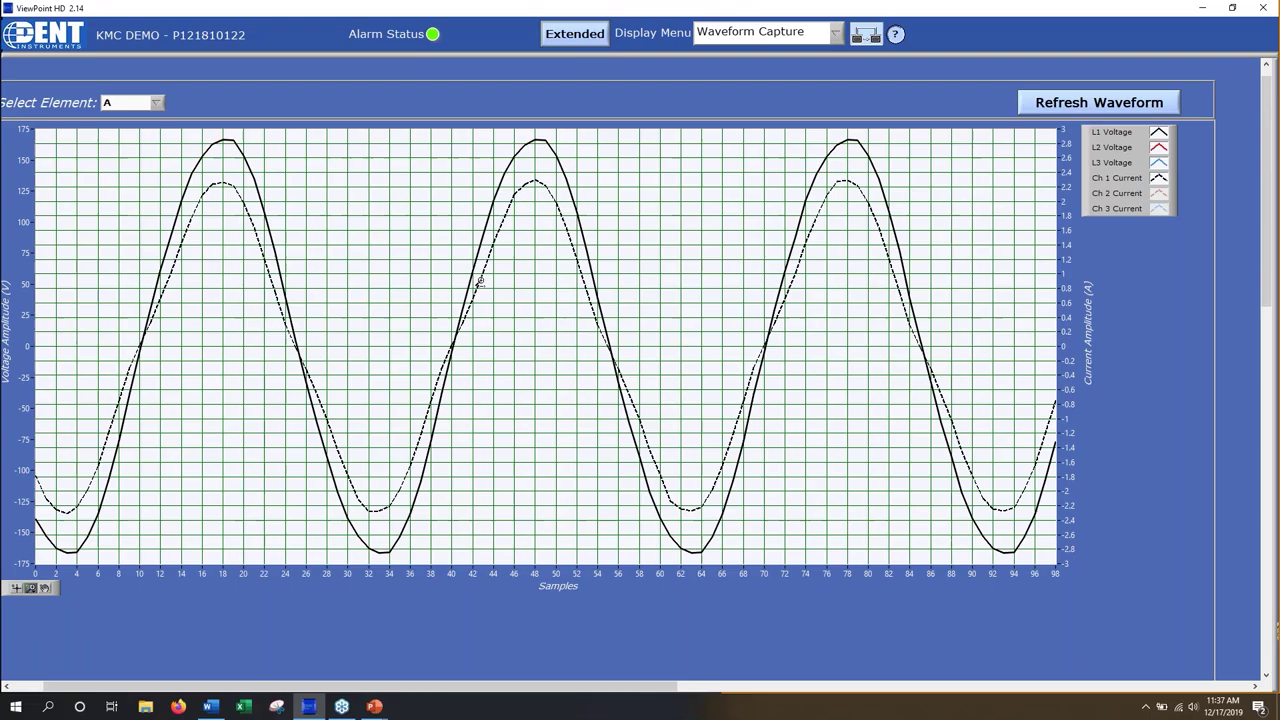
# Examine element A's voltage and current harmonics, followed by its phasor plot
pyautogui.click(837, 37)
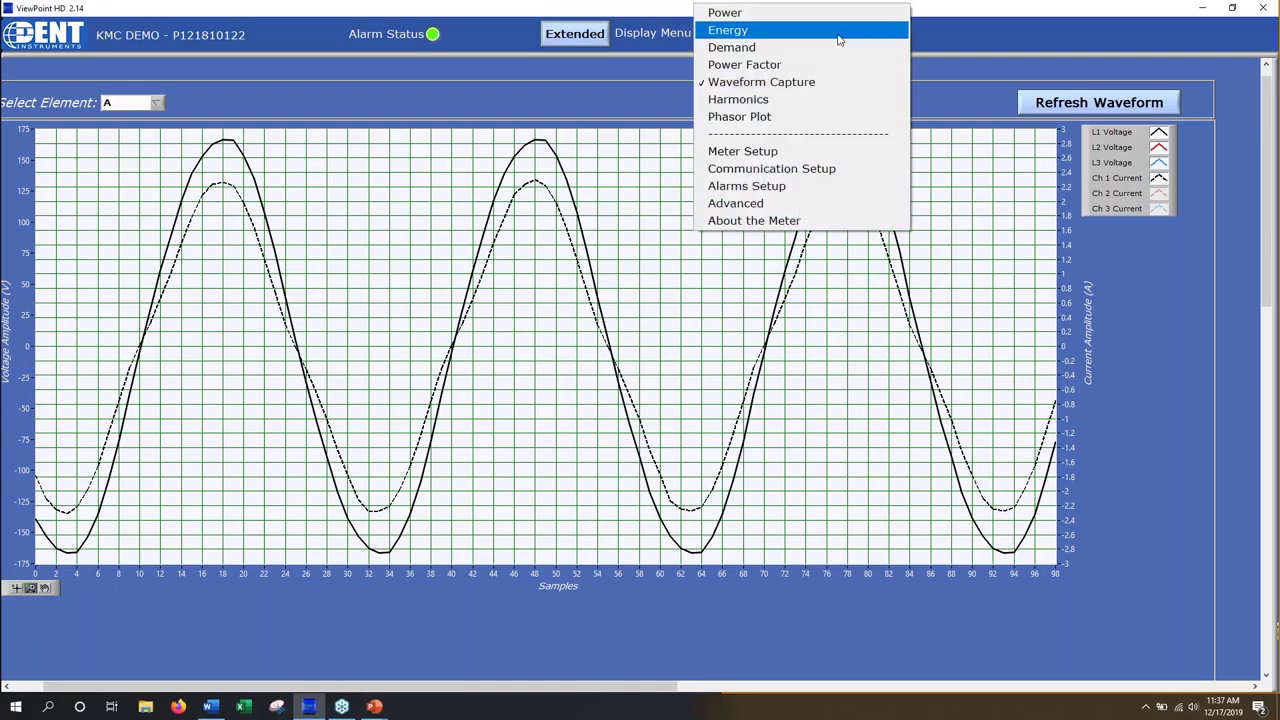
pyautogui.click(762, 99)
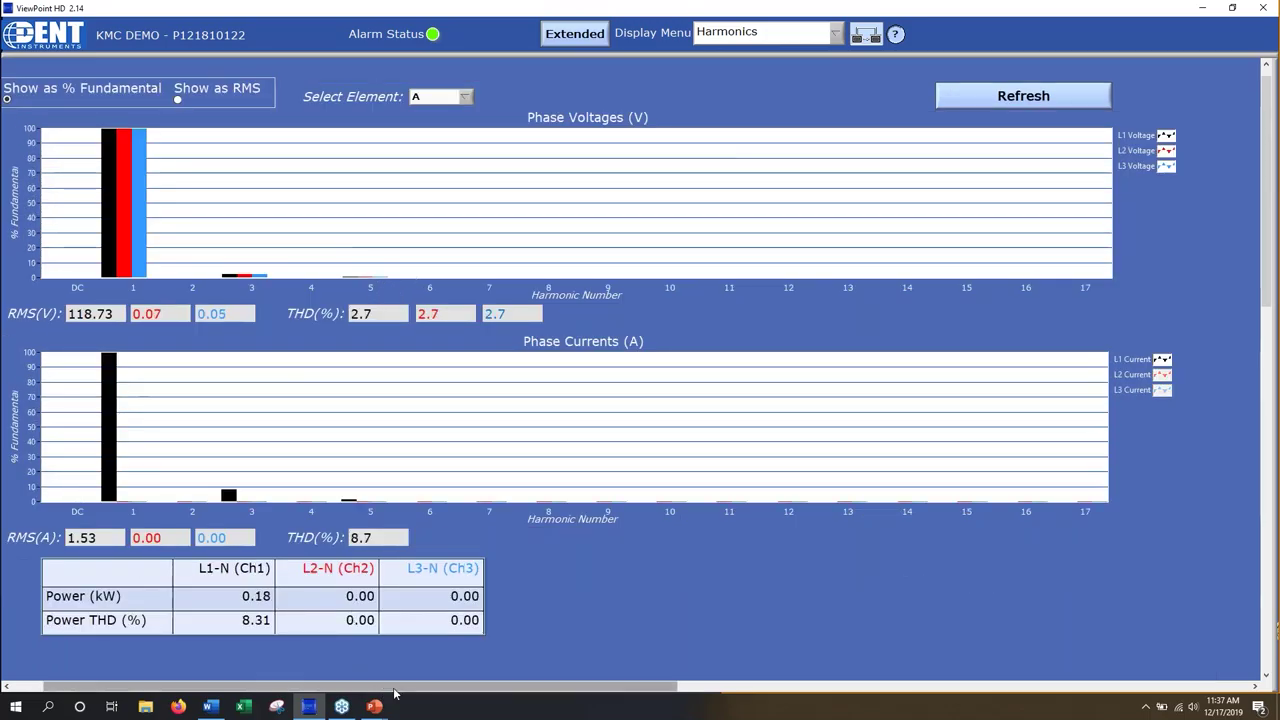
pyautogui.hscroll(-2, 204, 160)
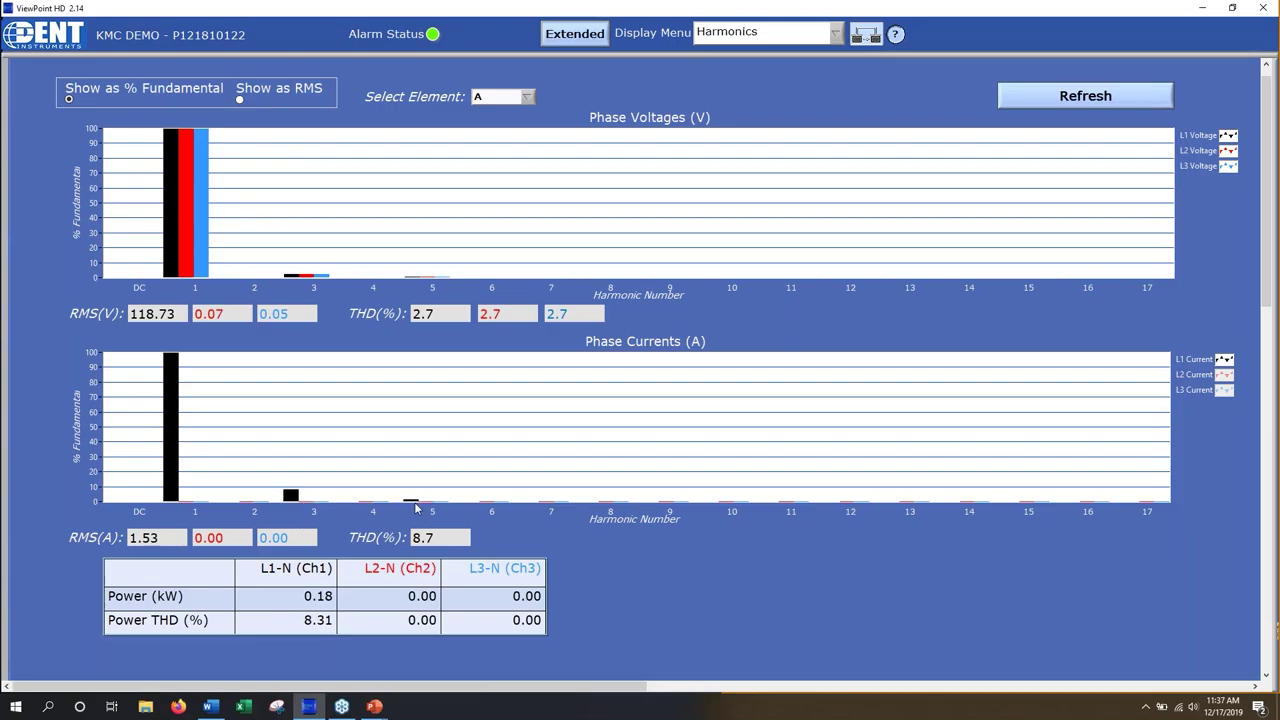
pyautogui.click(781, 33)
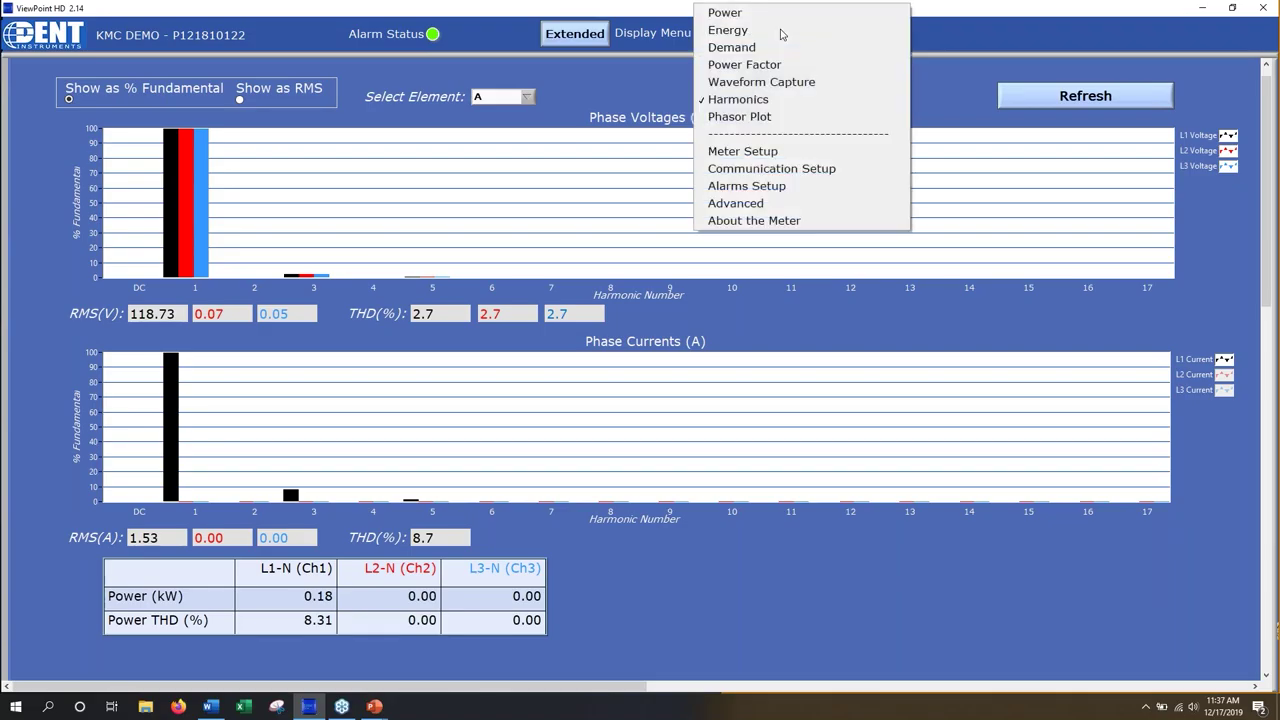
pyautogui.click(740, 117)
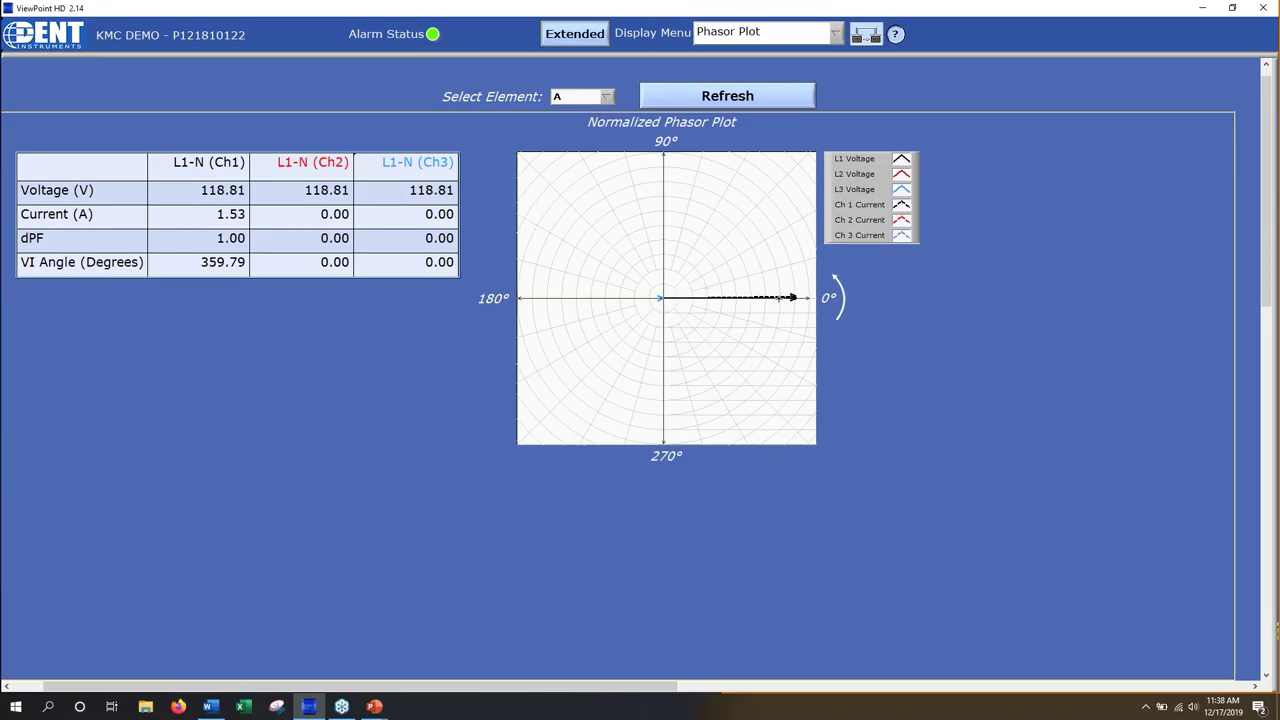
# Review the Power Factor display, including phase angle and THD, for elements A through D
pyautogui.click(836, 37)
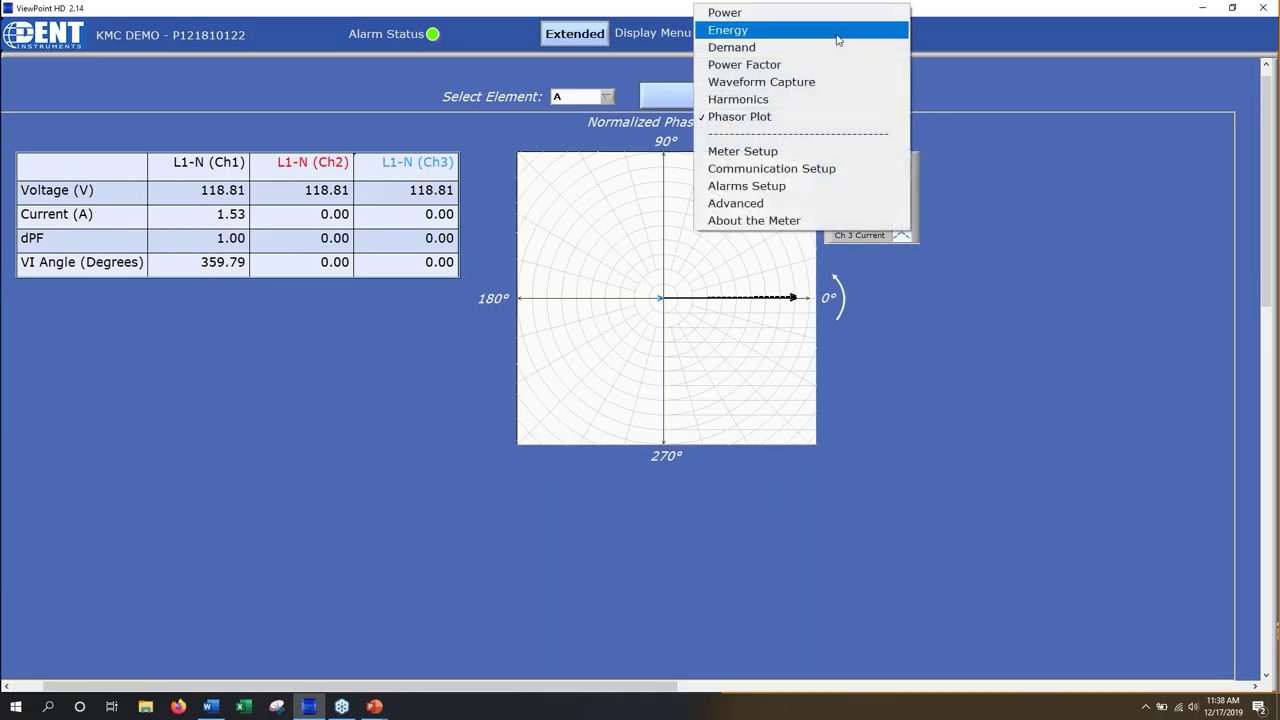
pyautogui.click(770, 65)
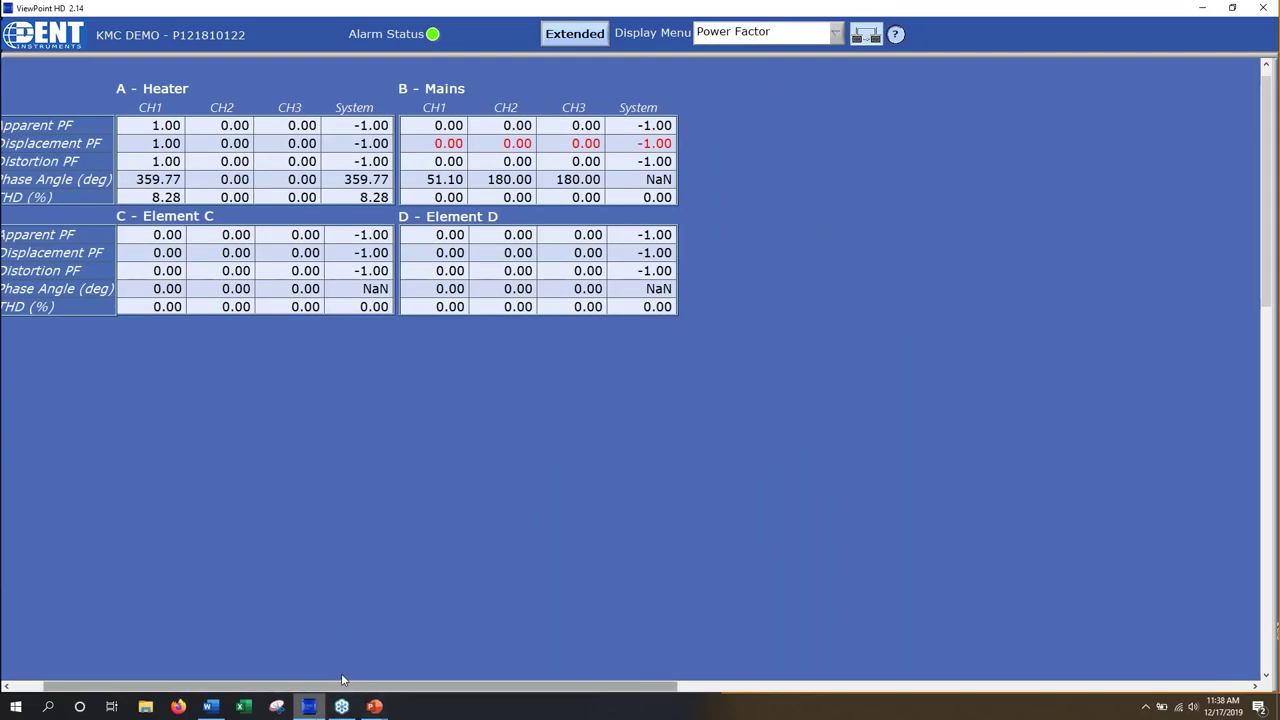
pyautogui.moveTo(340, 685); pyautogui.dragTo(291, 686)
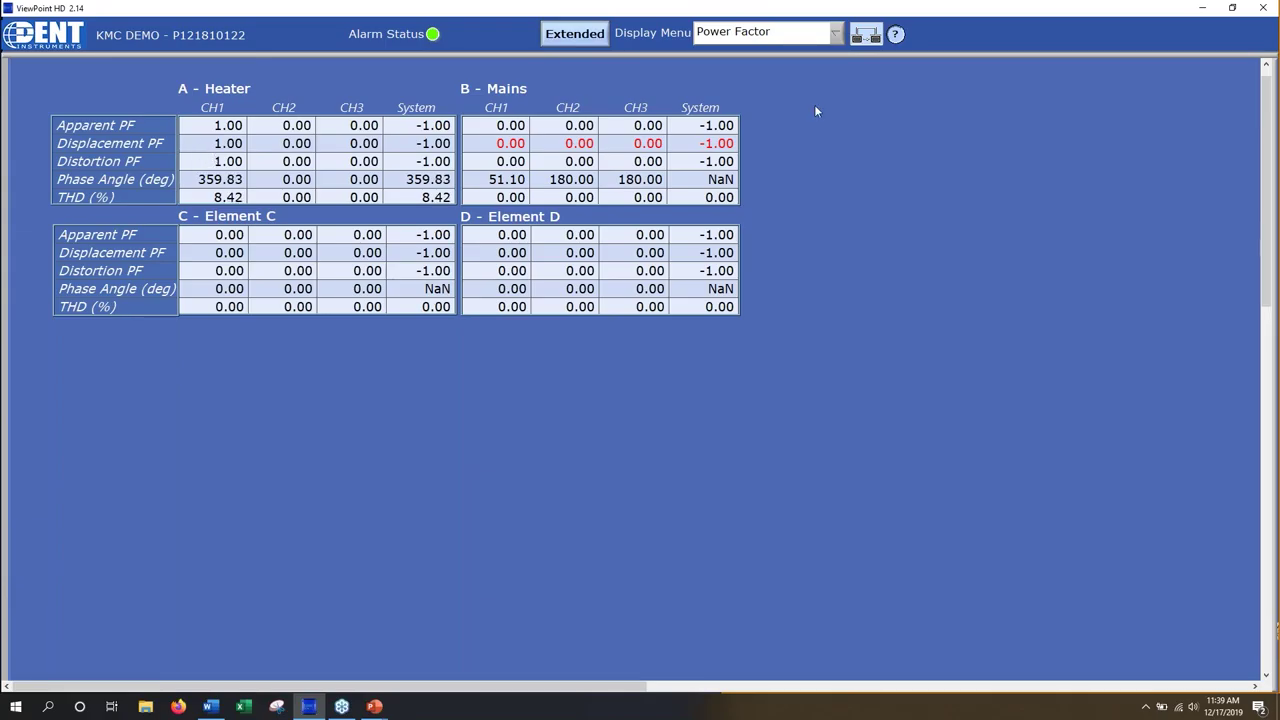
# Return to the Power display and review the voltage, current and power readings of all four elements
pyautogui.click(839, 37)
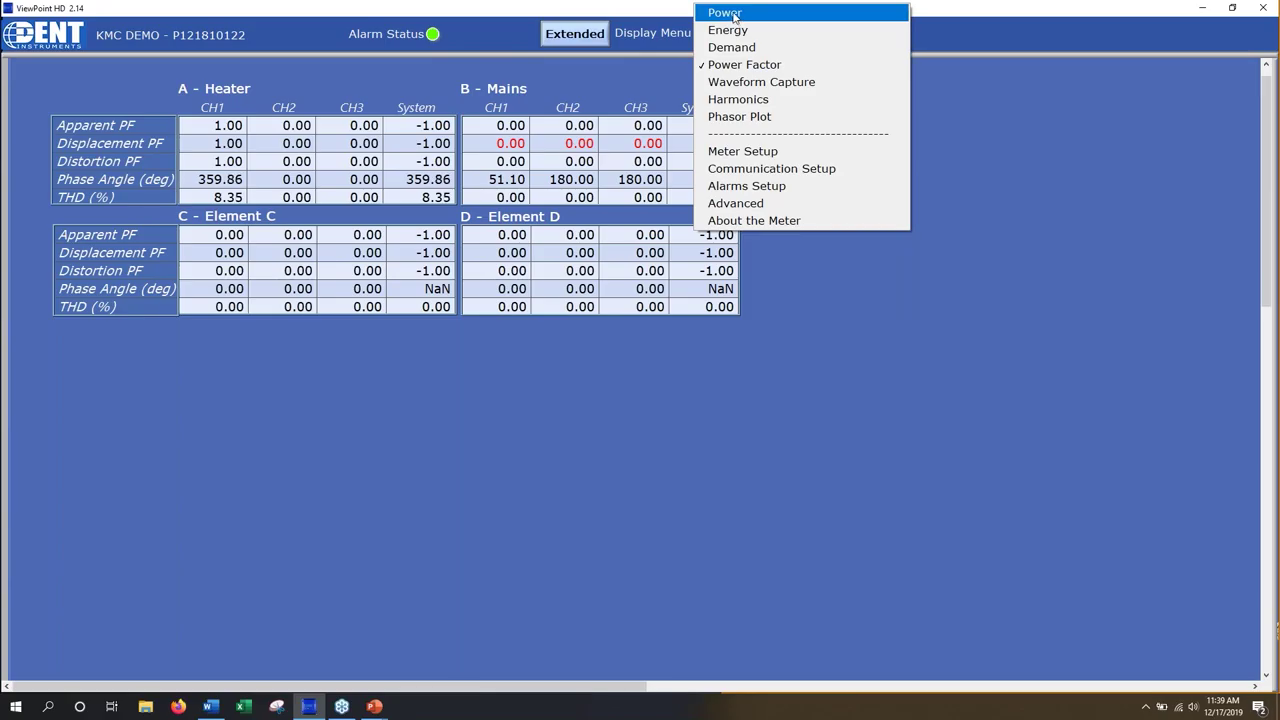
pyautogui.click(724, 13)
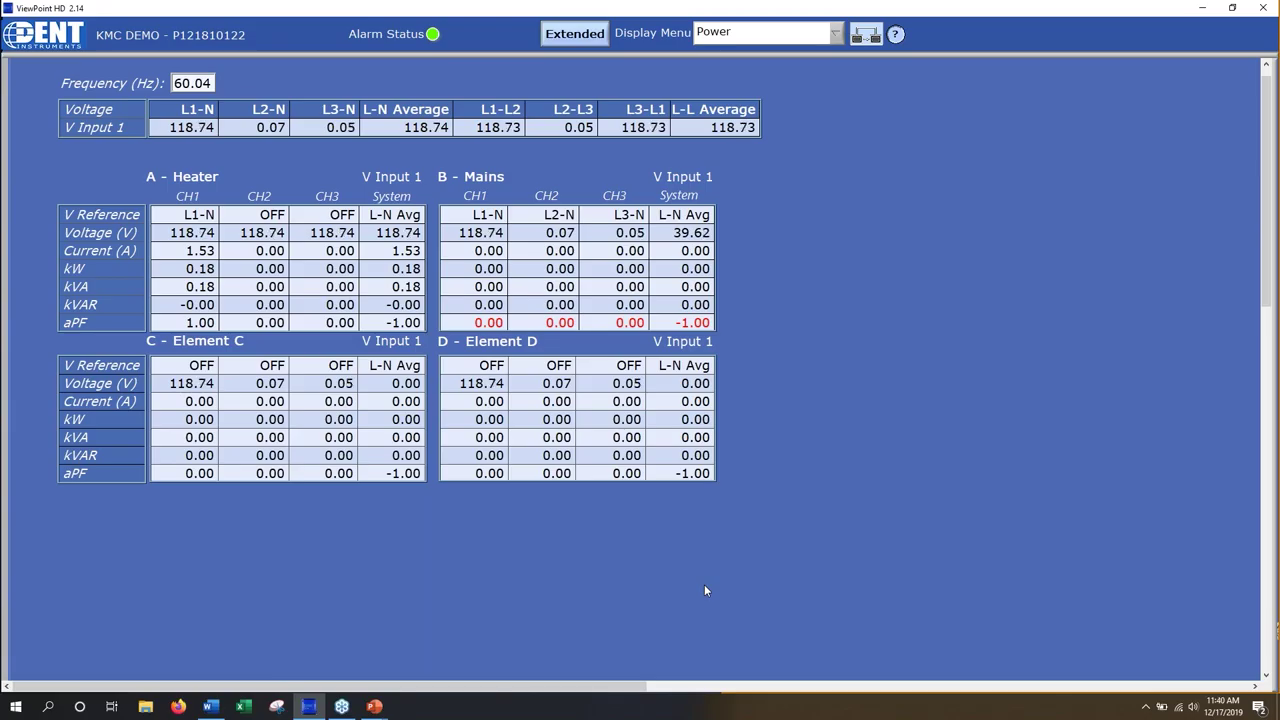
pyautogui.click(838, 36)
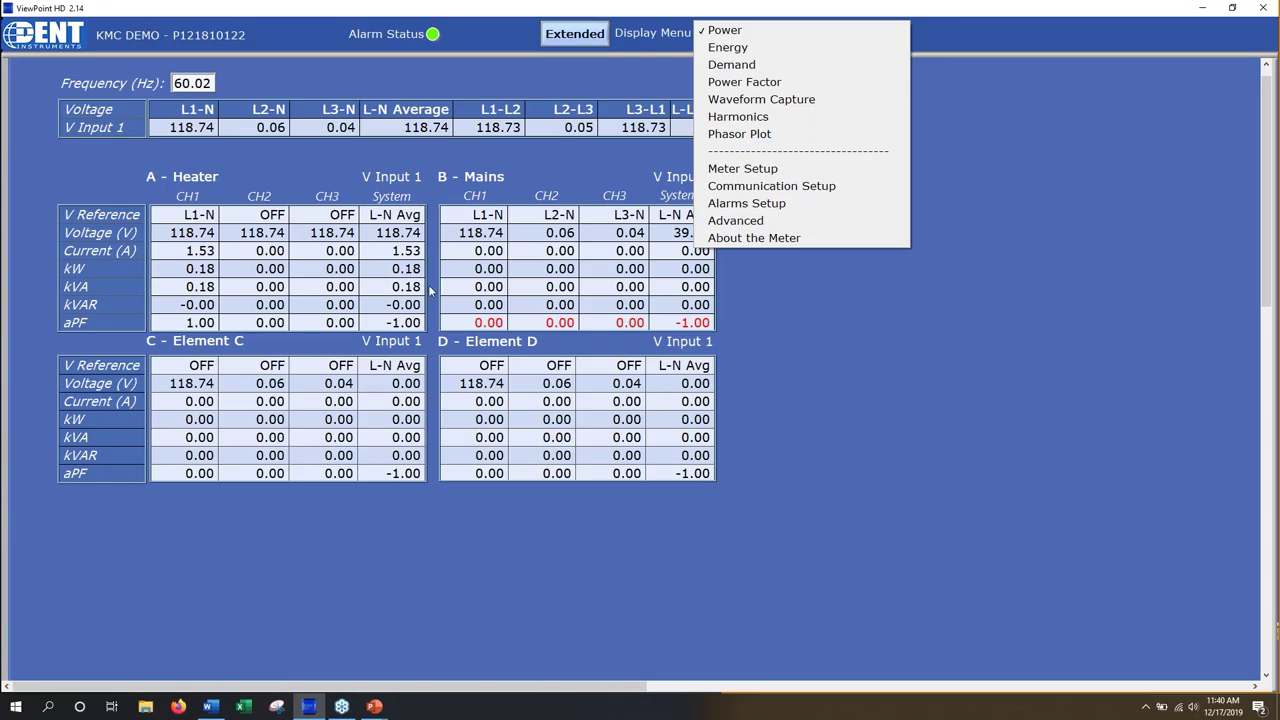
pyautogui.click(1100, 206)
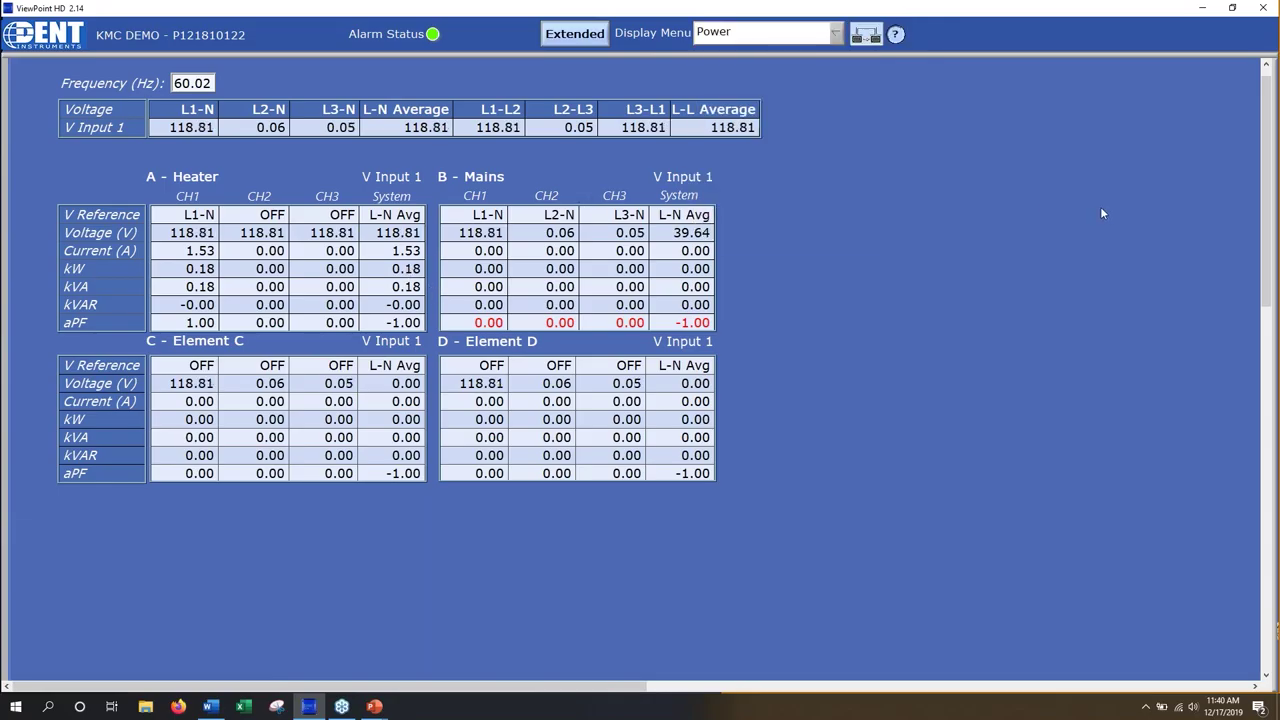
# Go to Meter Setup and change element A's service type to 3-Wire 1-Phase
pyautogui.click(838, 34)
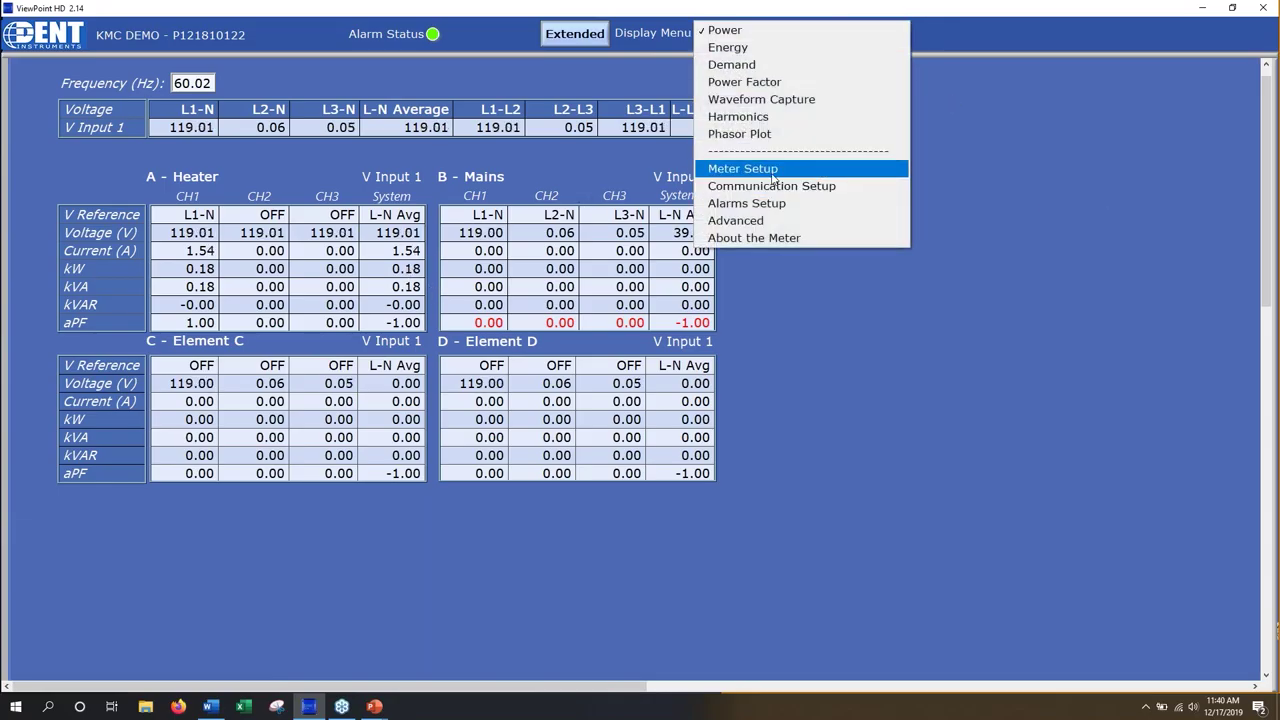
pyautogui.click(773, 170)
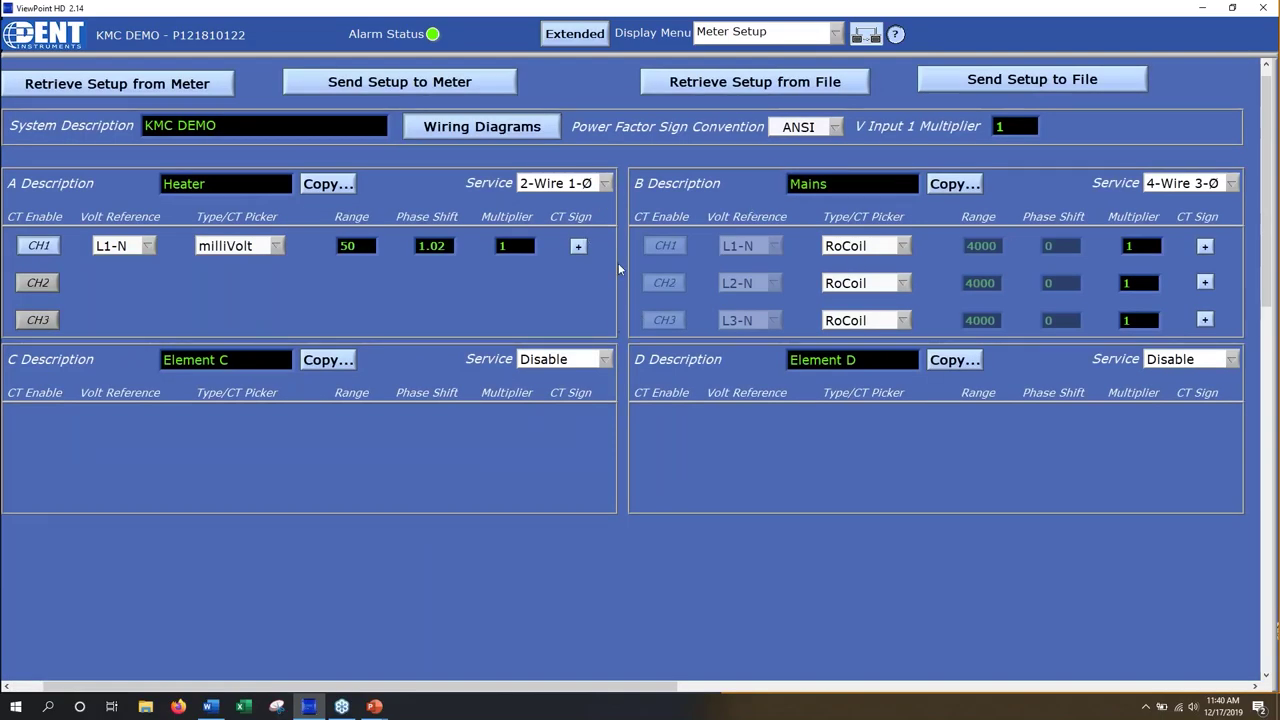
pyautogui.click(605, 184)
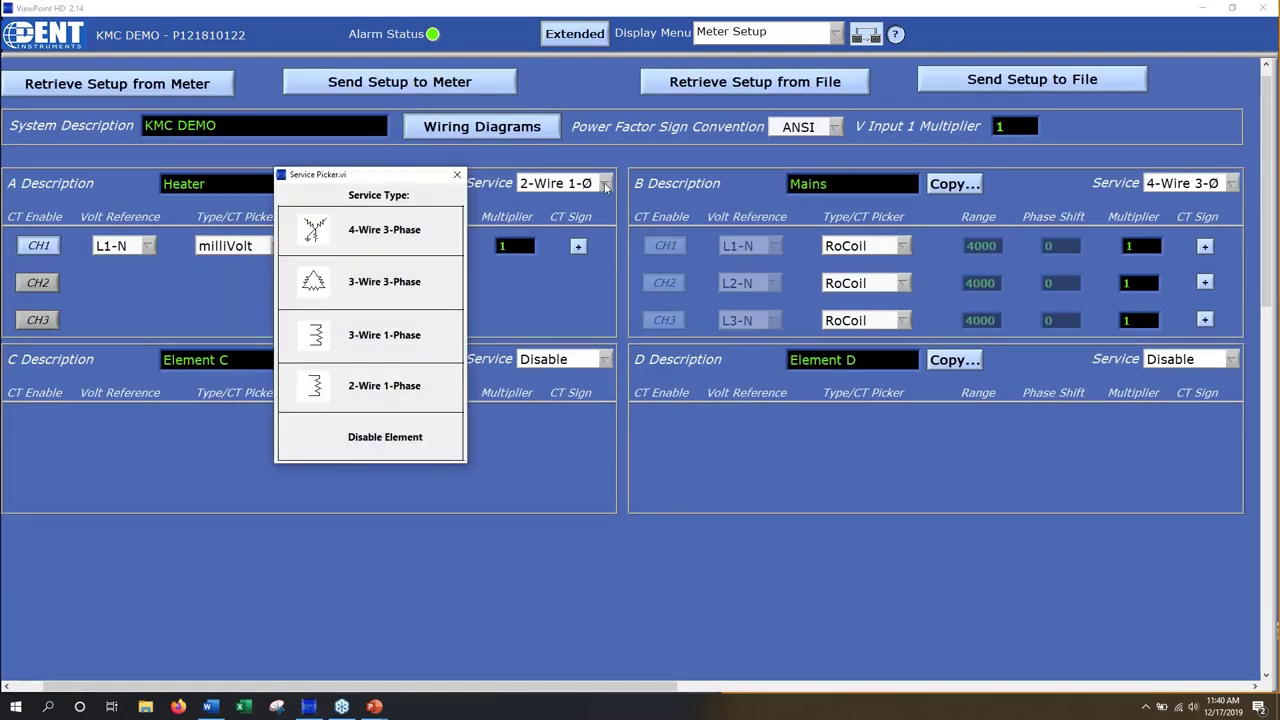
pyautogui.click(352, 340)
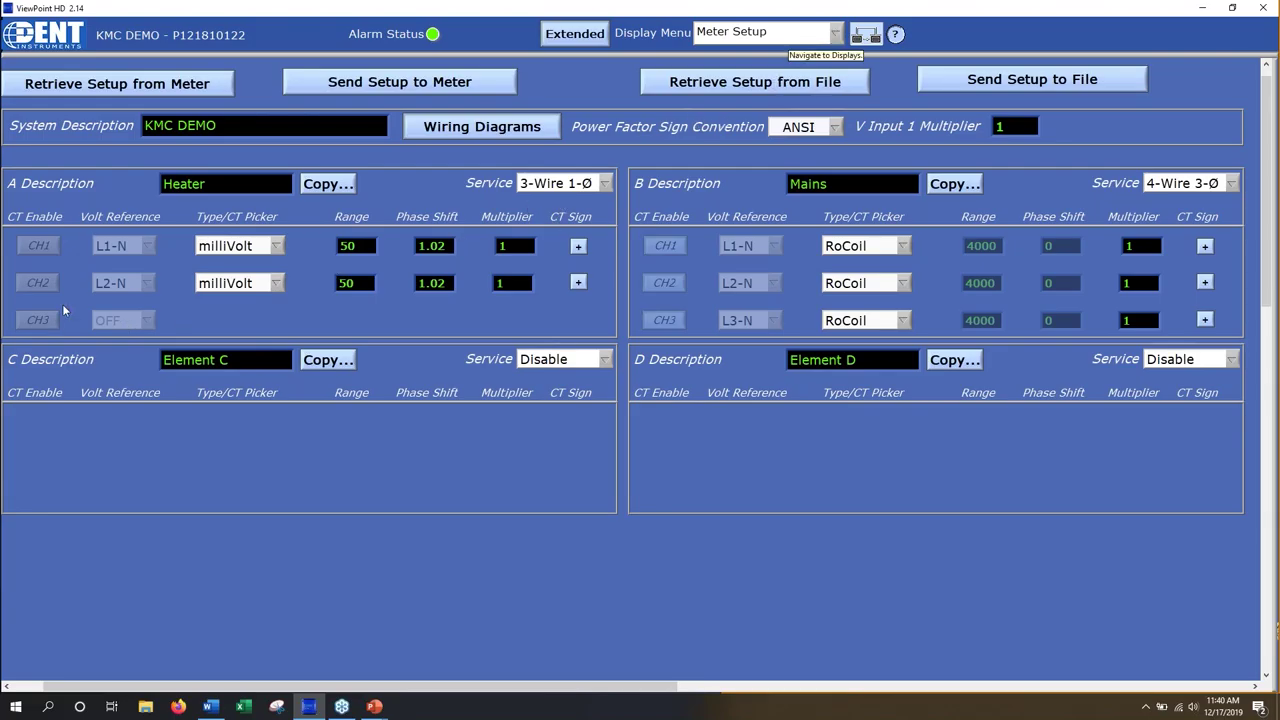
# Set element A's service to 2-Wire 1-Phase with only CH1 enabled, and send the setup to the meter
pyautogui.click(550, 186)
pyautogui.click(363, 376)
pyautogui.click(40, 283)
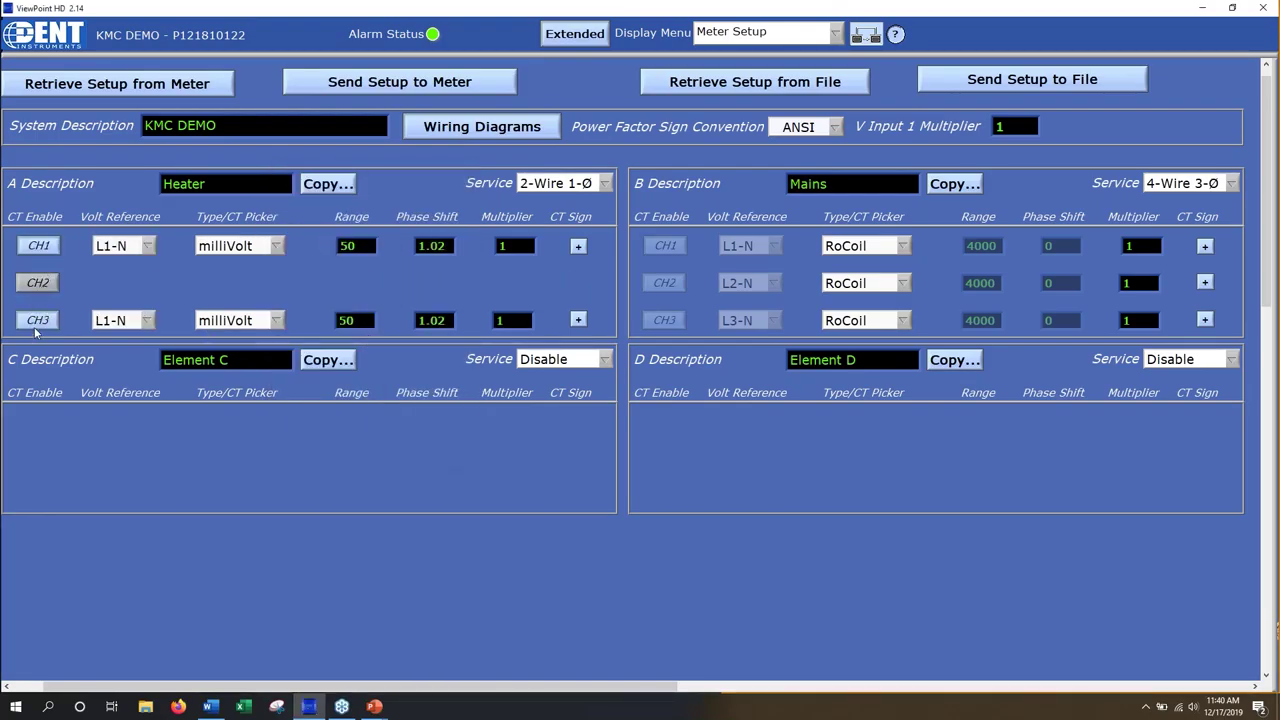
pyautogui.click(38, 322)
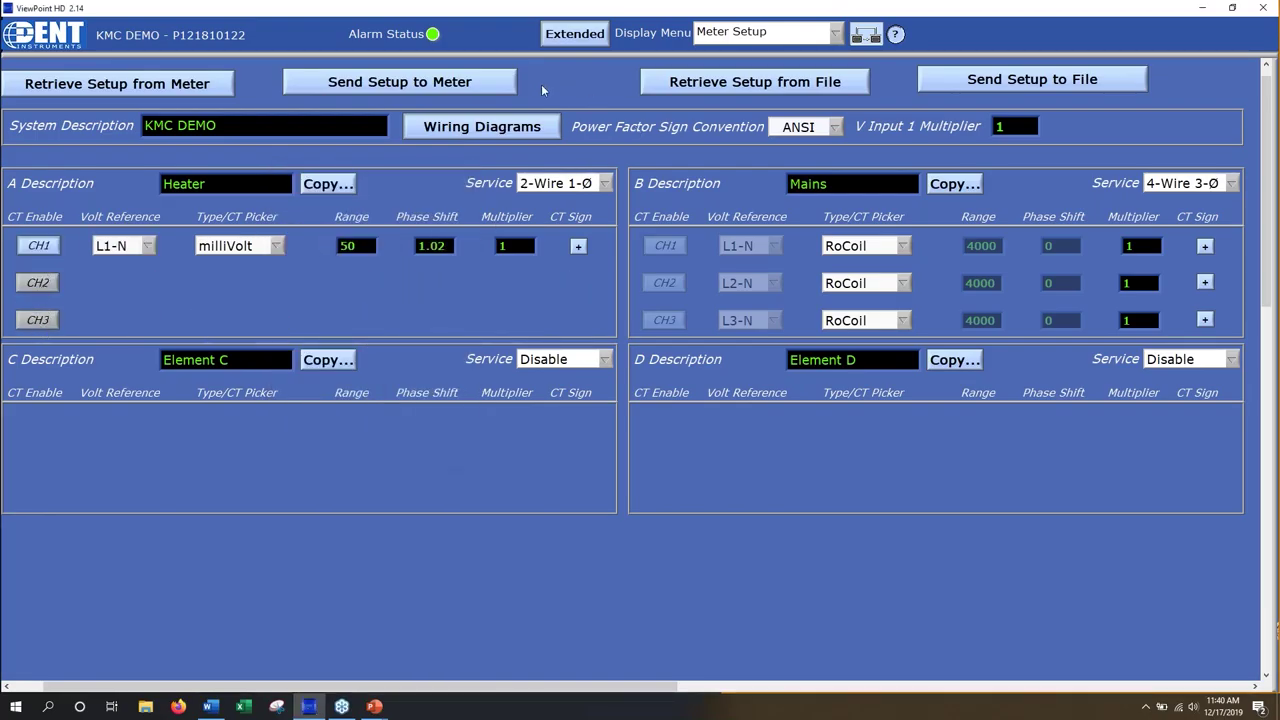
pyautogui.click(493, 85)
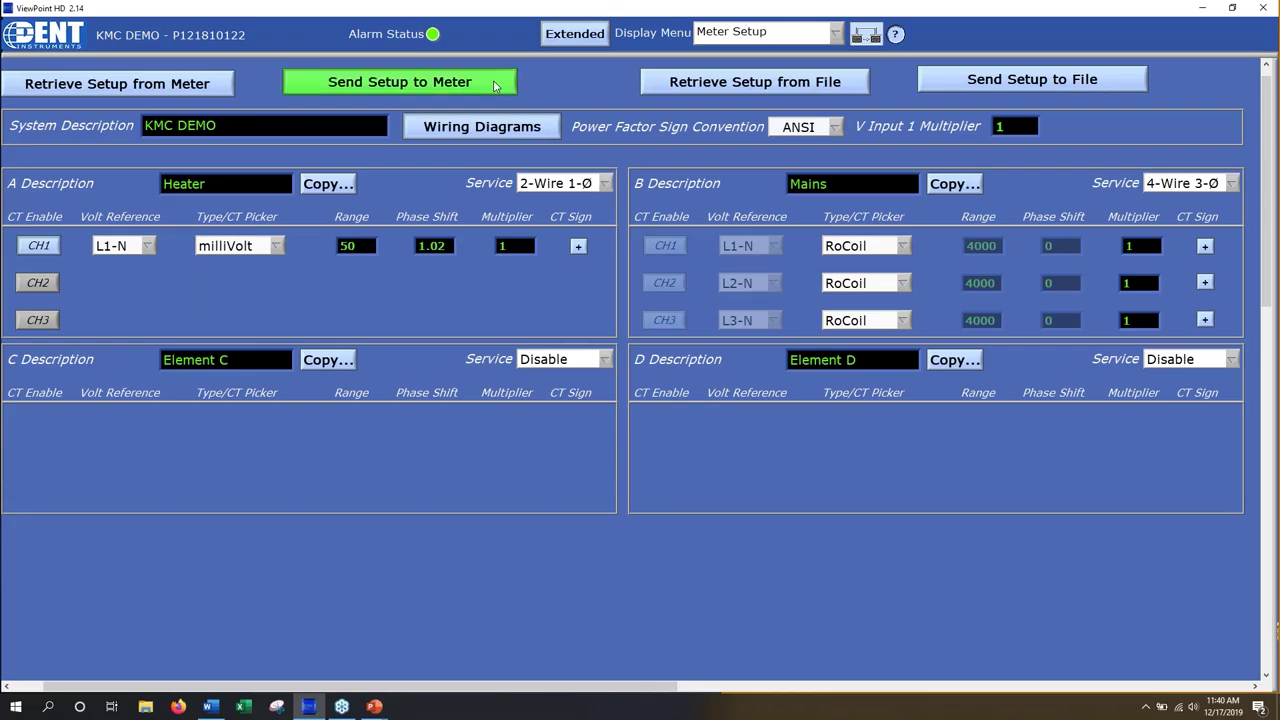